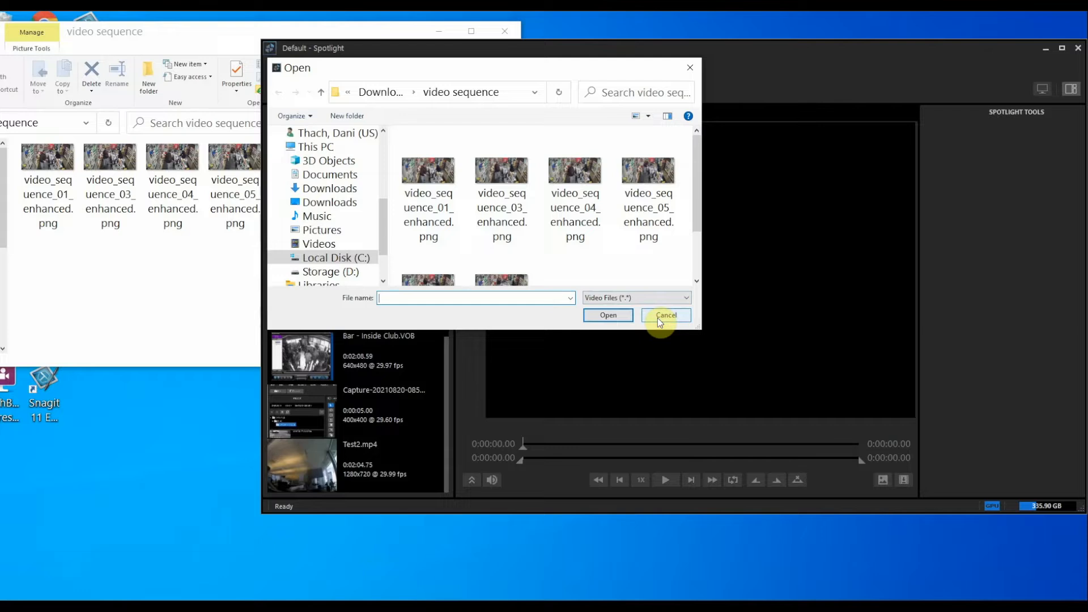
Cancel Spotlight's Open dialog without importing, leaving the 'video sequence' folder visible
{"action": "left_click", "coordinate": [65, 286]}
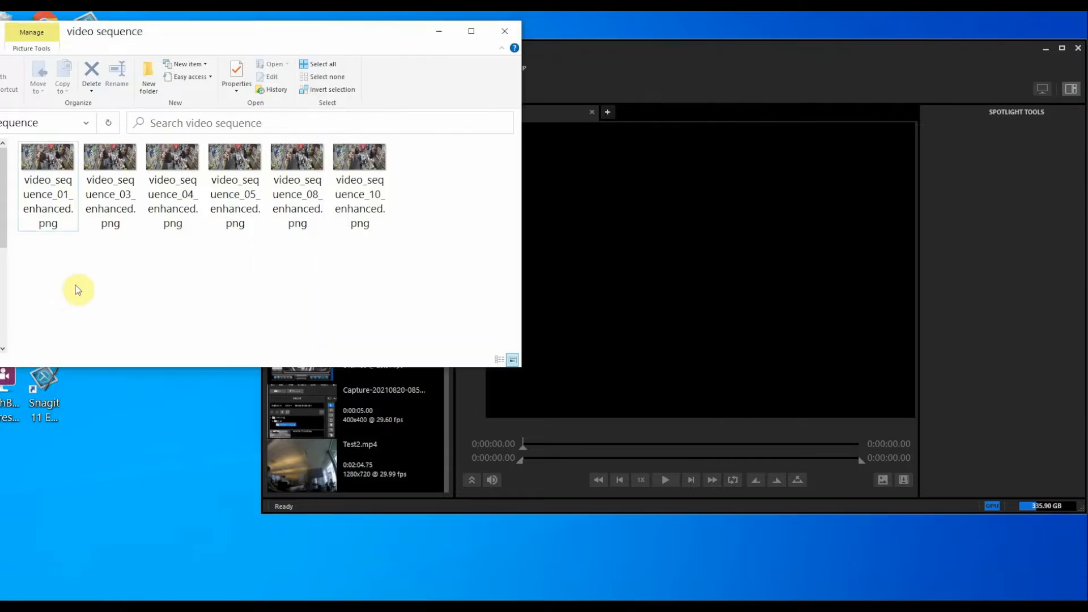
Select all six enhanced PNG frames and drop them onto Spotlight's media list
{"action": "left_click_drag", "start_coordinate": [398, 265], "coordinate": [281, 420]}
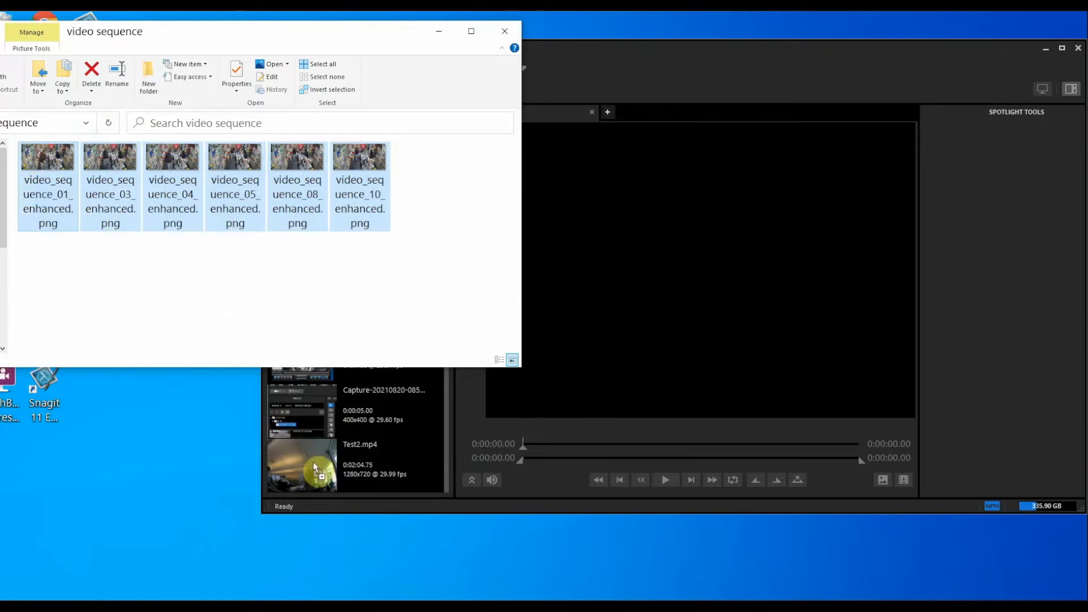
{"action": "left_click_drag", "start_coordinate": [313, 461], "coordinate": [313, 461]}
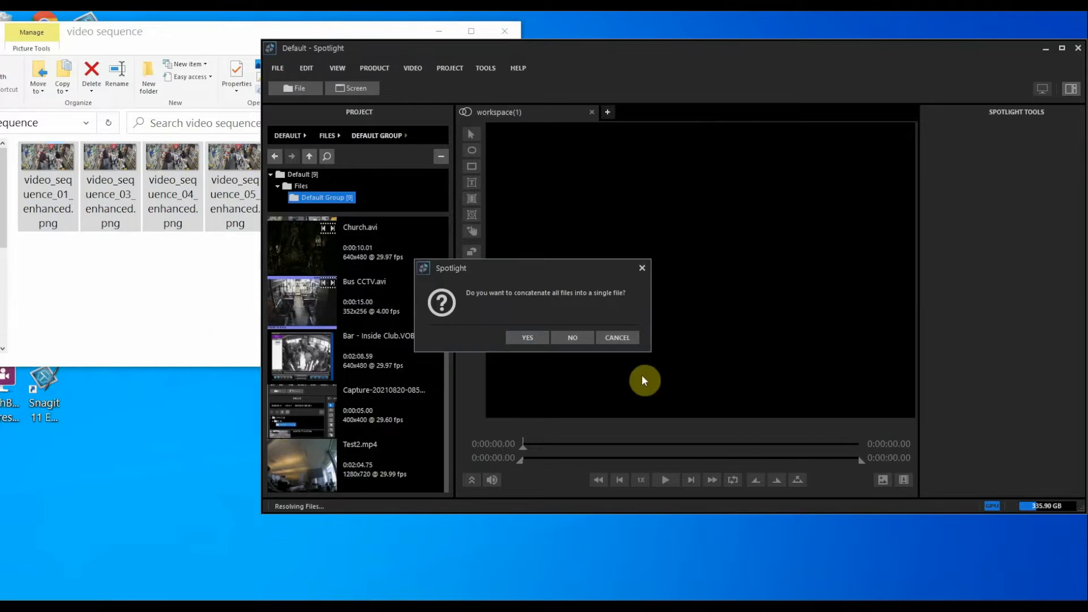
Accept concatenating the six frames into one 1-second, 5 fps clip, video_sequence_01_enhanced
{"action": "left_click", "coordinate": [513, 338]}
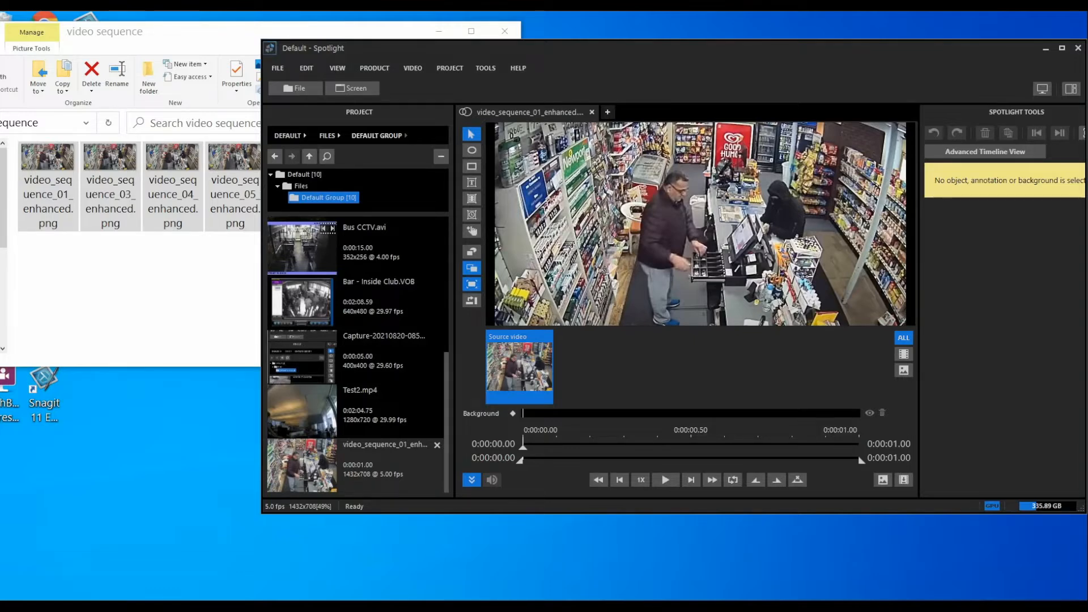
Step through the frame files numbered 01, 03, 04, 05, 08 and 10 in the folder
{"action": "left_click", "coordinate": [172, 249]}
{"action": "left_click", "coordinate": [57, 206]}
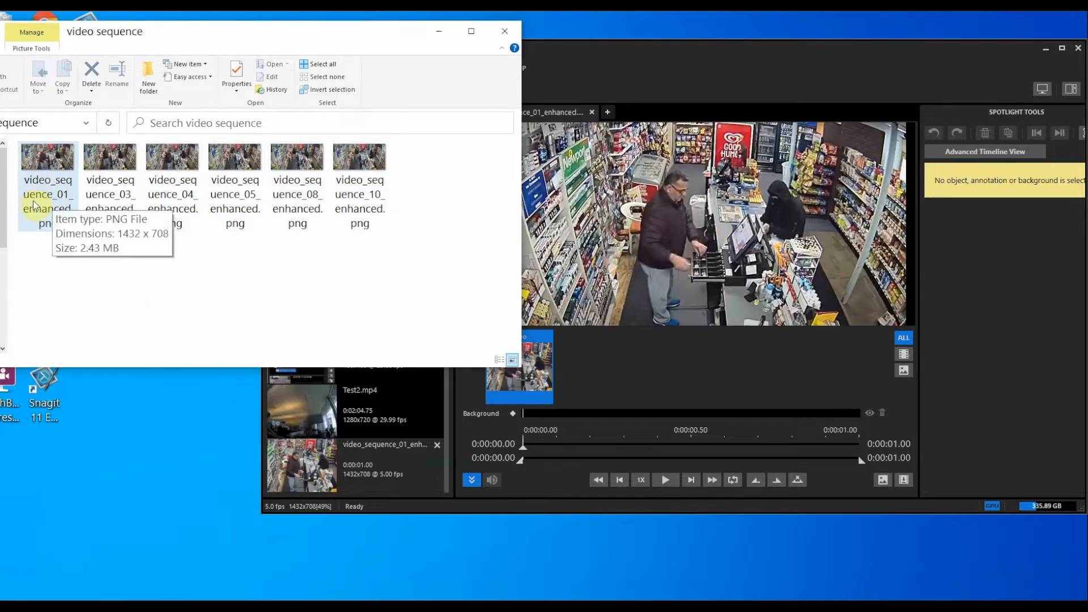
{"action": "left_click", "coordinate": [122, 194]}
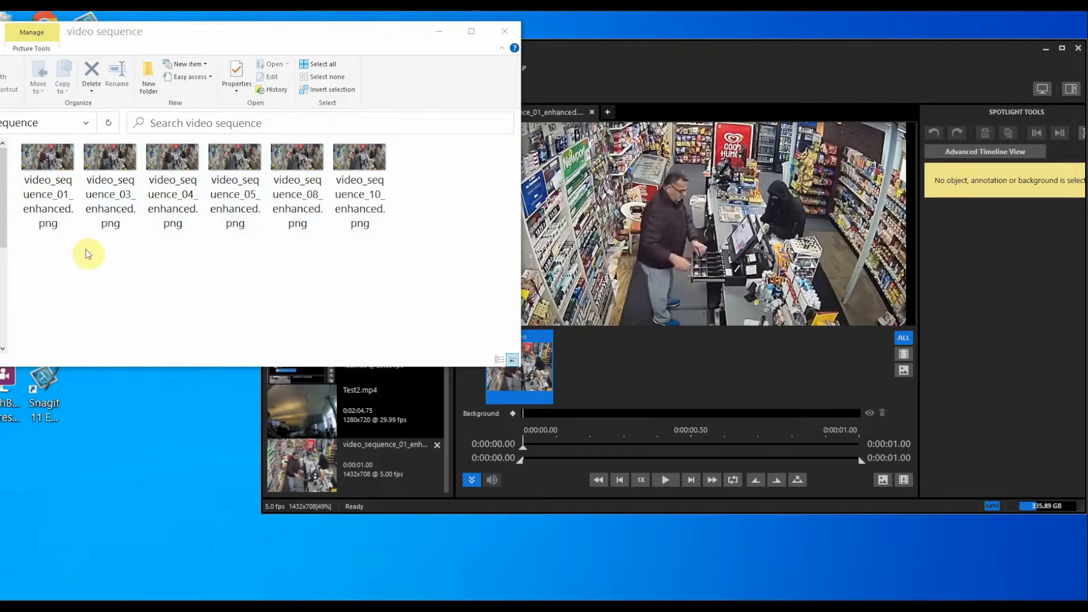
{"action": "left_click", "coordinate": [60, 205]}
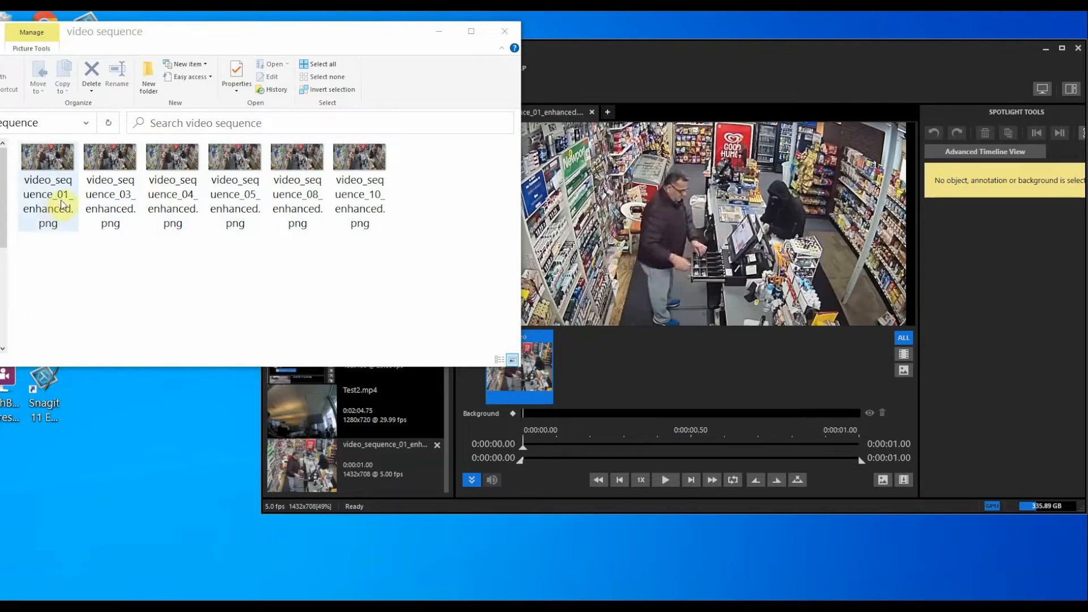
{"action": "left_click", "coordinate": [118, 210]}
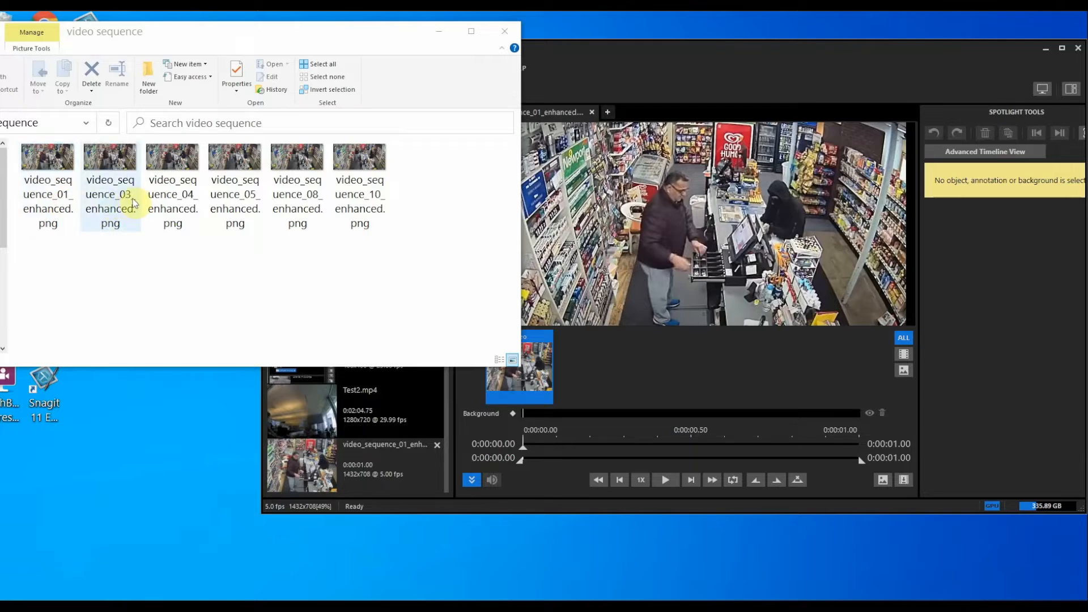
{"action": "left_click", "coordinate": [174, 208]}
{"action": "left_click", "coordinate": [238, 203]}
{"action": "left_click", "coordinate": [304, 205]}
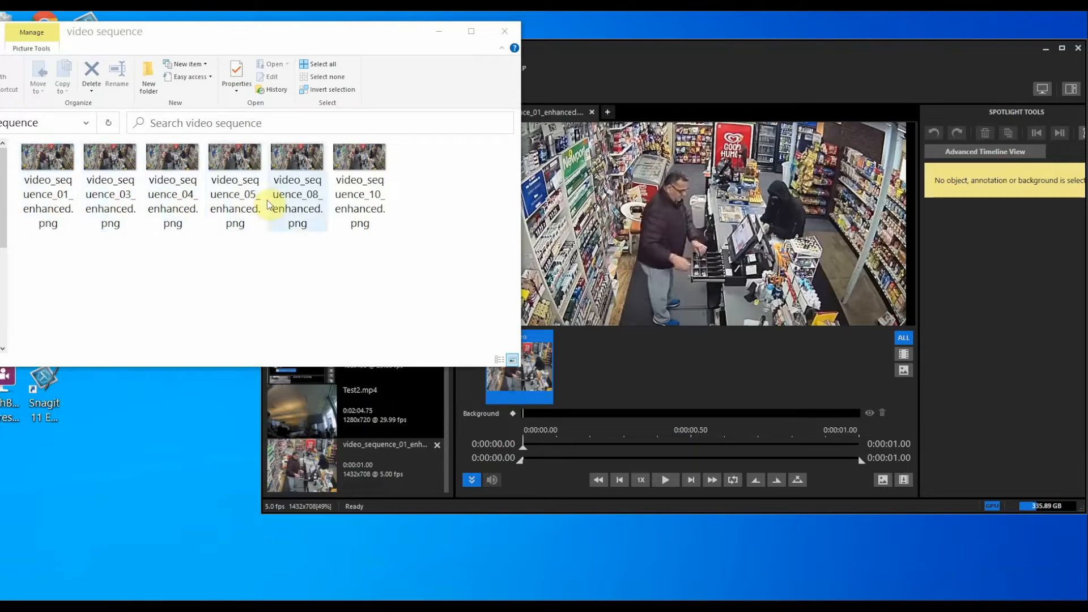
{"action": "left_click", "coordinate": [377, 207]}
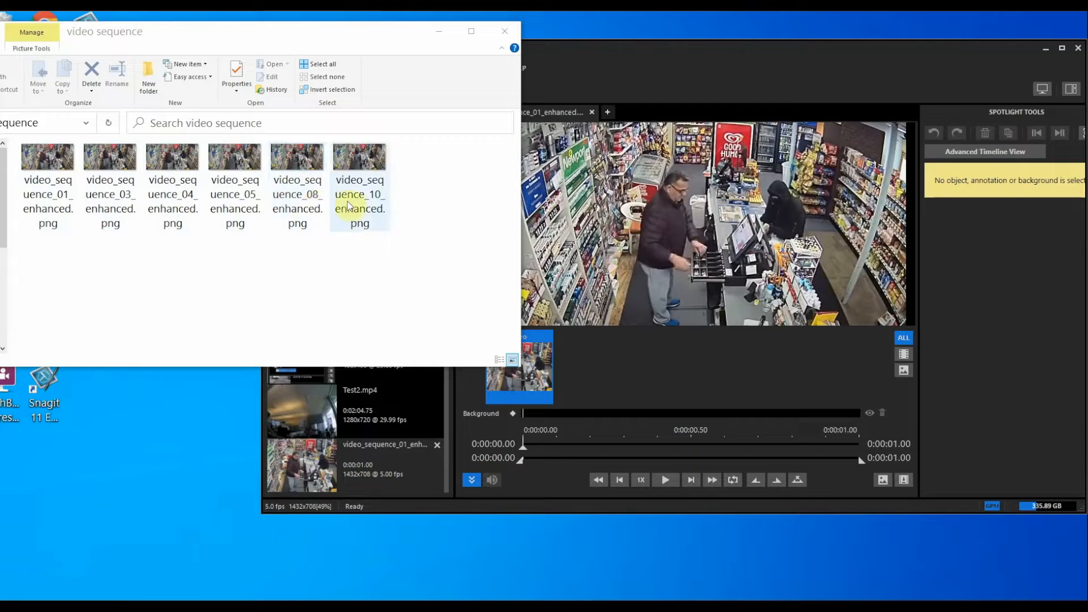
Recheck frames 01, 04, 08 and 10, deselect, then review 01 through 05 again
{"action": "left_click", "coordinate": [62, 222]}
{"action": "left_click", "coordinate": [190, 223]}
{"action": "left_click", "coordinate": [289, 223]}
{"action": "left_click", "coordinate": [340, 214]}
{"action": "left_click", "coordinate": [304, 243]}
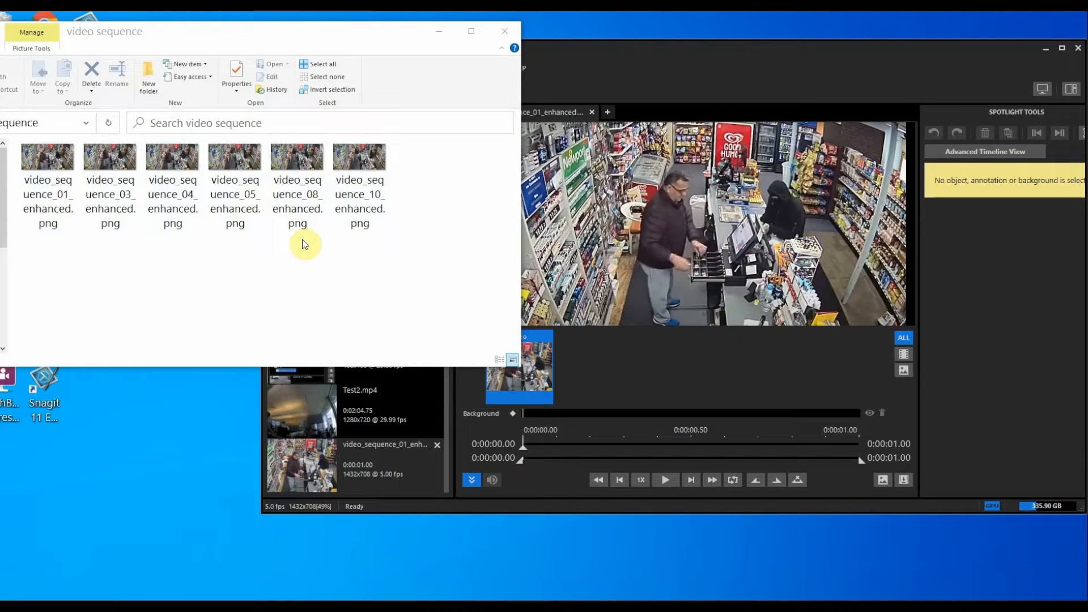
{"action": "left_click", "coordinate": [56, 201]}
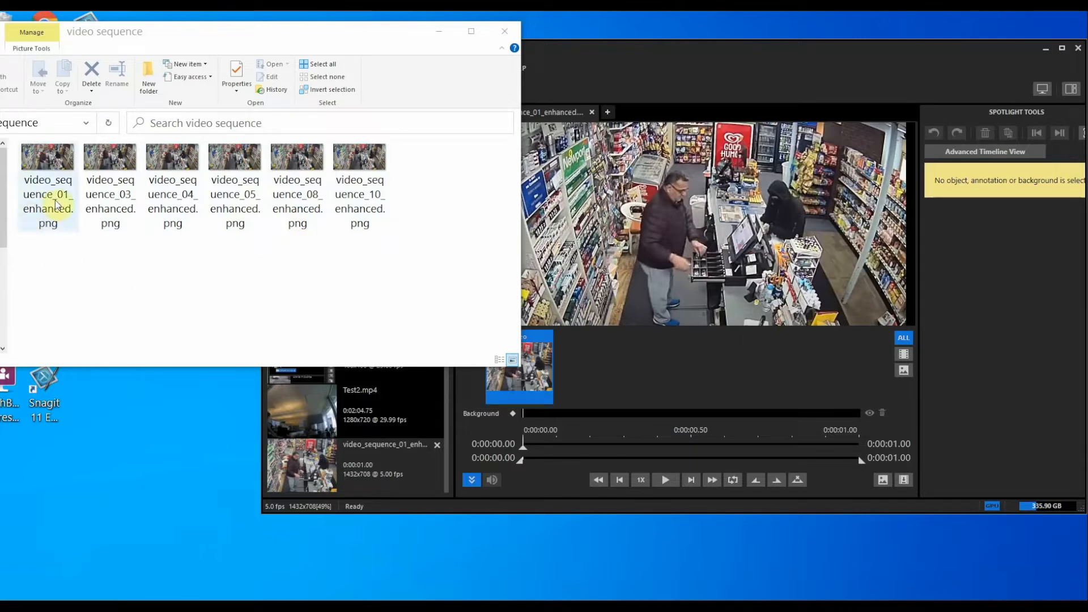
{"action": "left_click", "coordinate": [111, 198]}
{"action": "left_click", "coordinate": [172, 198]}
{"action": "left_click", "coordinate": [237, 204]}
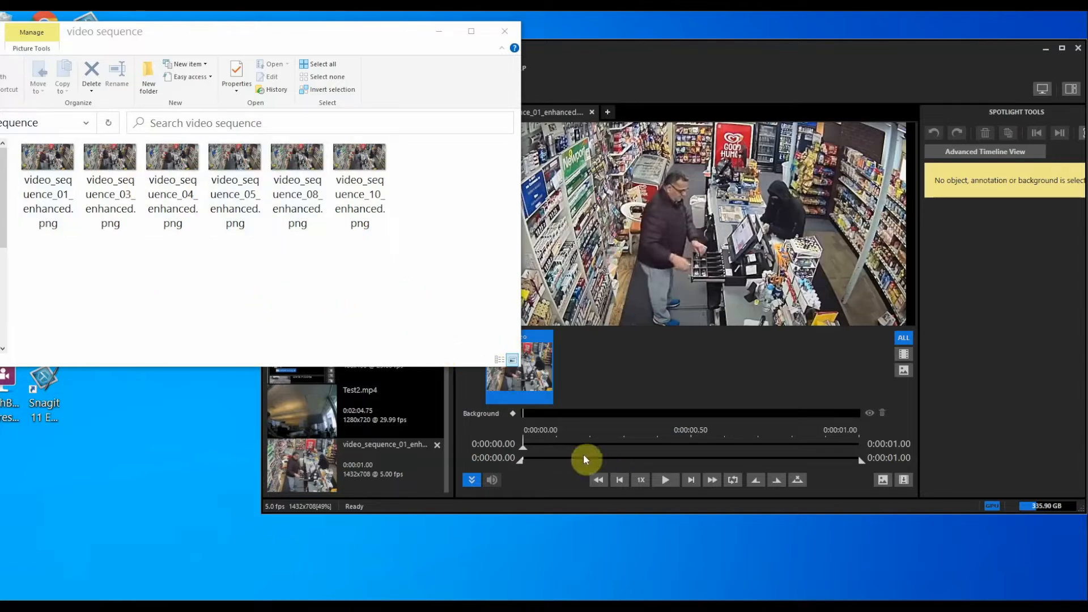
Play the combined clip in Spotlight through to its final frame at 00:01.00
{"action": "left_click", "coordinate": [680, 501]}
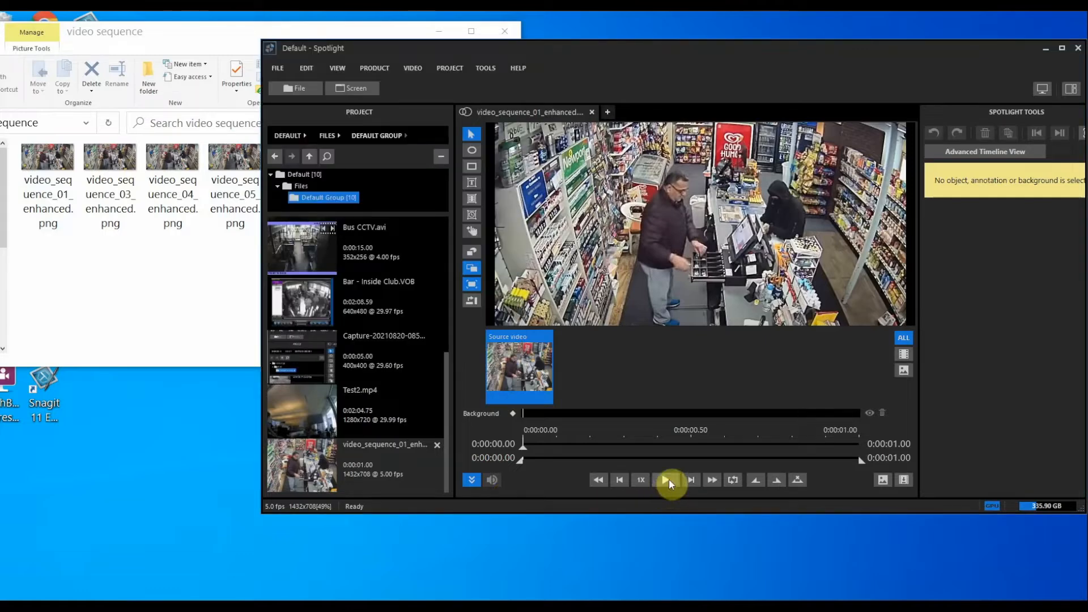
{"action": "left_click", "coordinate": [667, 480]}
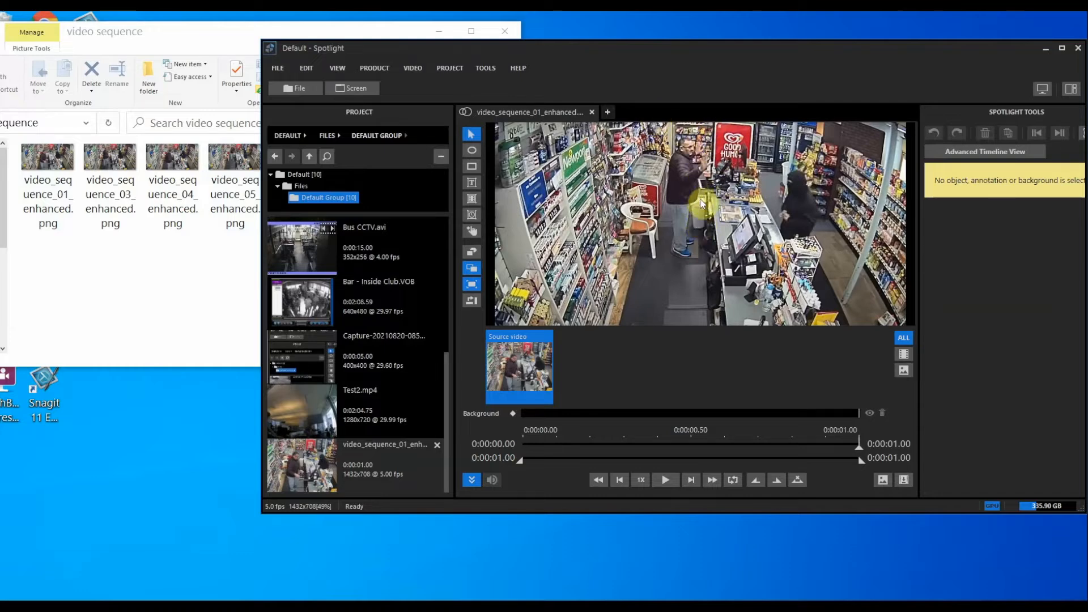
{"action": "left_click", "coordinate": [81, 309]}
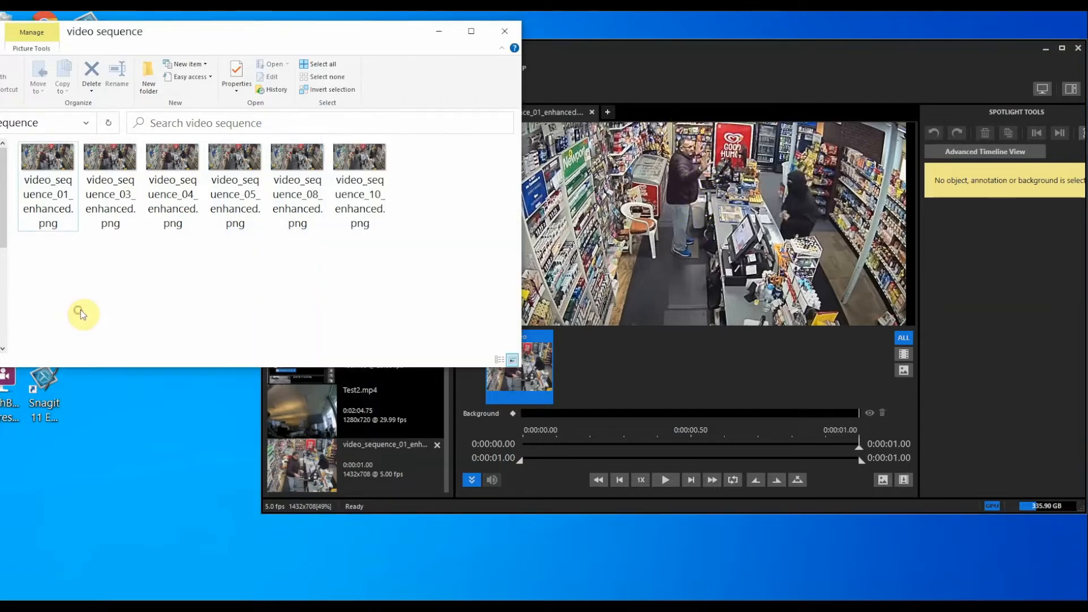
Select frame 10's file, abandon a rename, and view the image before closing it
{"action": "left_click", "coordinate": [362, 222]}
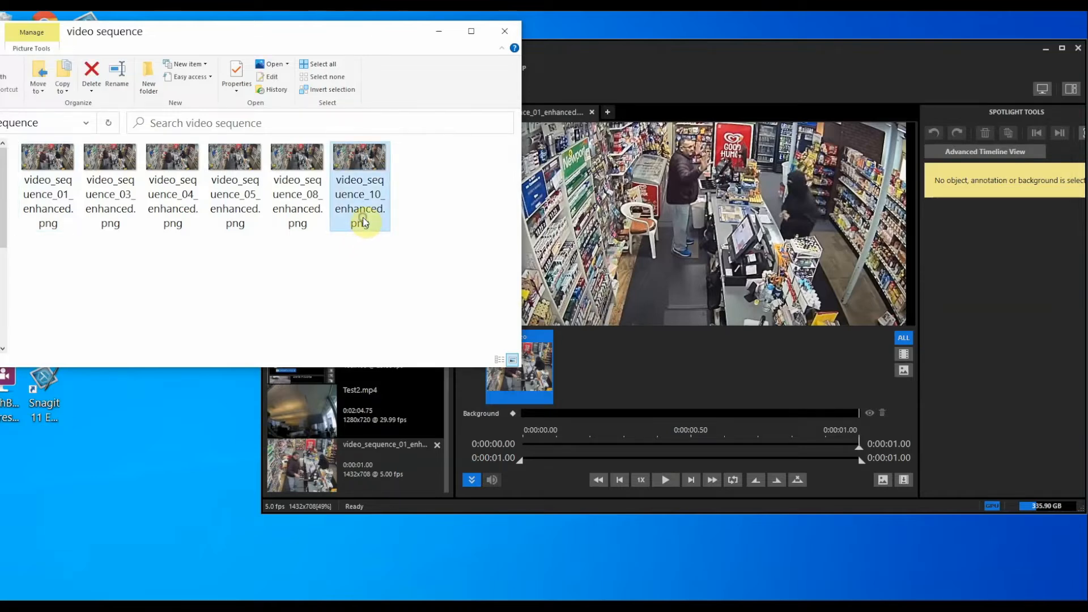
{"action": "right_click", "coordinate": [363, 222]}
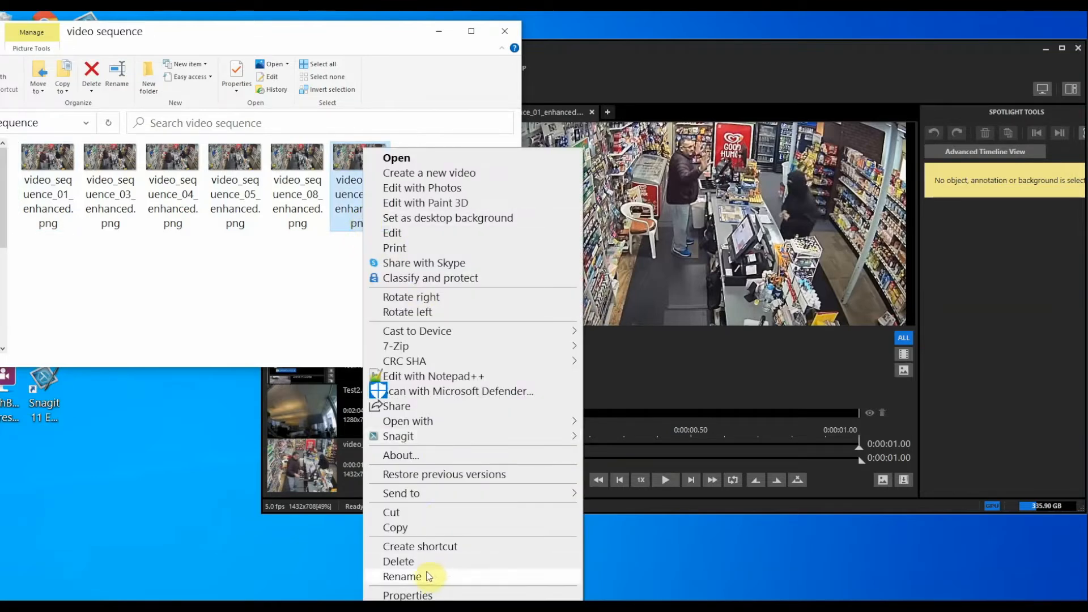
{"action": "left_click", "coordinate": [401, 576]}
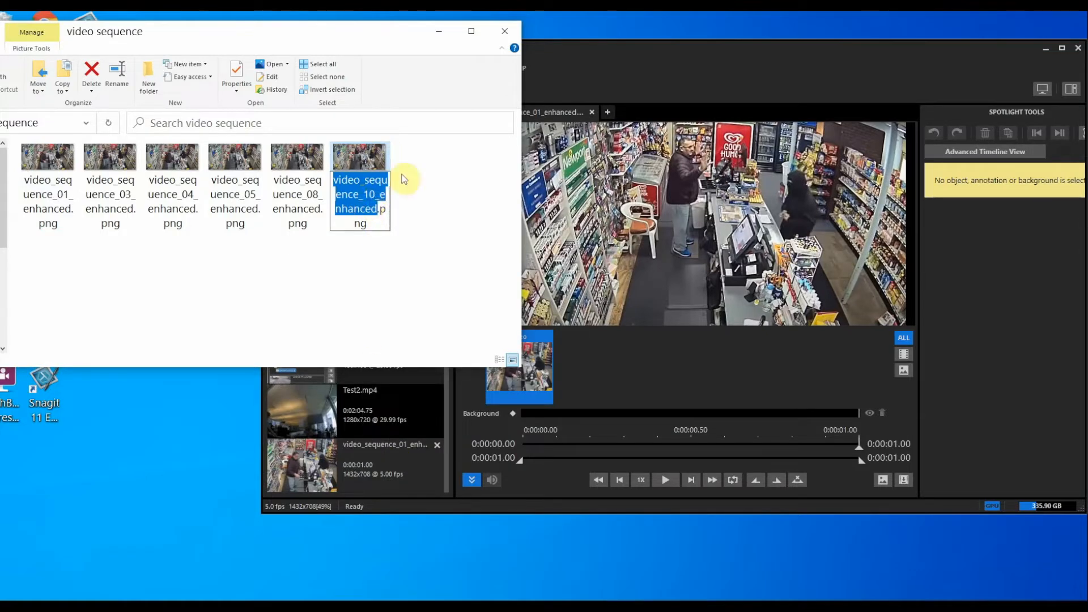
{"action": "left_click", "coordinate": [434, 227]}
{"action": "double_click", "coordinate": [349, 153]}
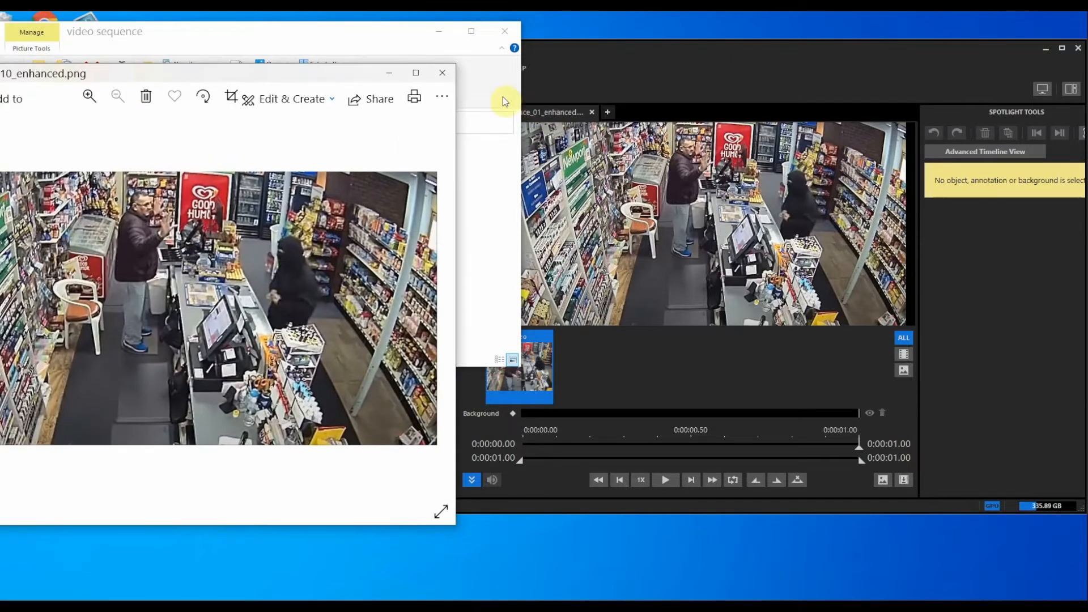
{"action": "left_click", "coordinate": [442, 73]}
Rename video_sequence_10_enhanced.png to video_10.png and select all six frame files
{"action": "right_click", "coordinate": [362, 223]}
{"action": "left_click", "coordinate": [400, 577]}
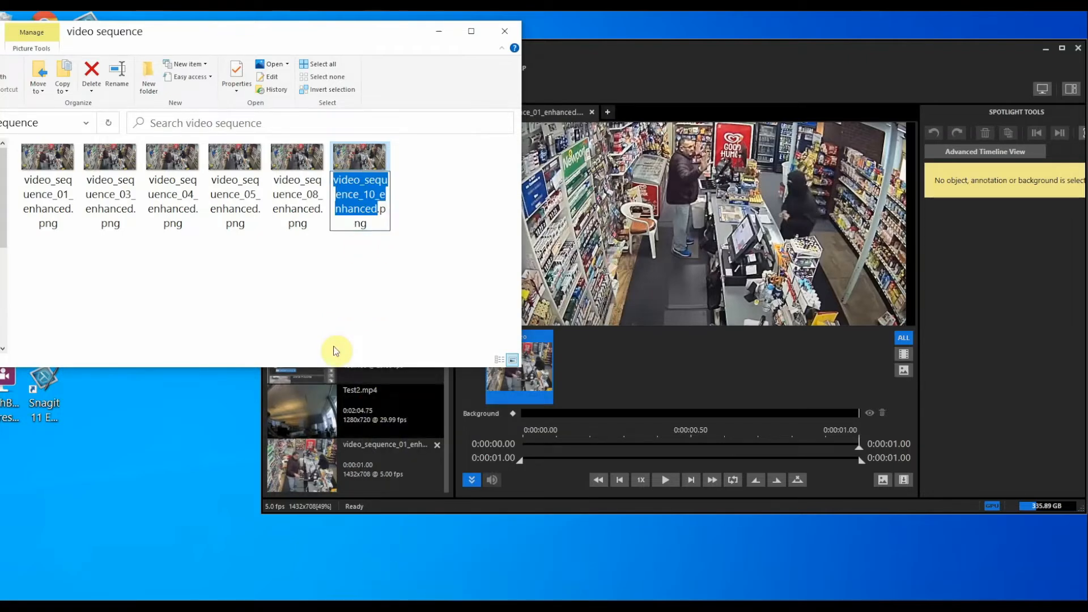
{"action": "type", "text": "video"}
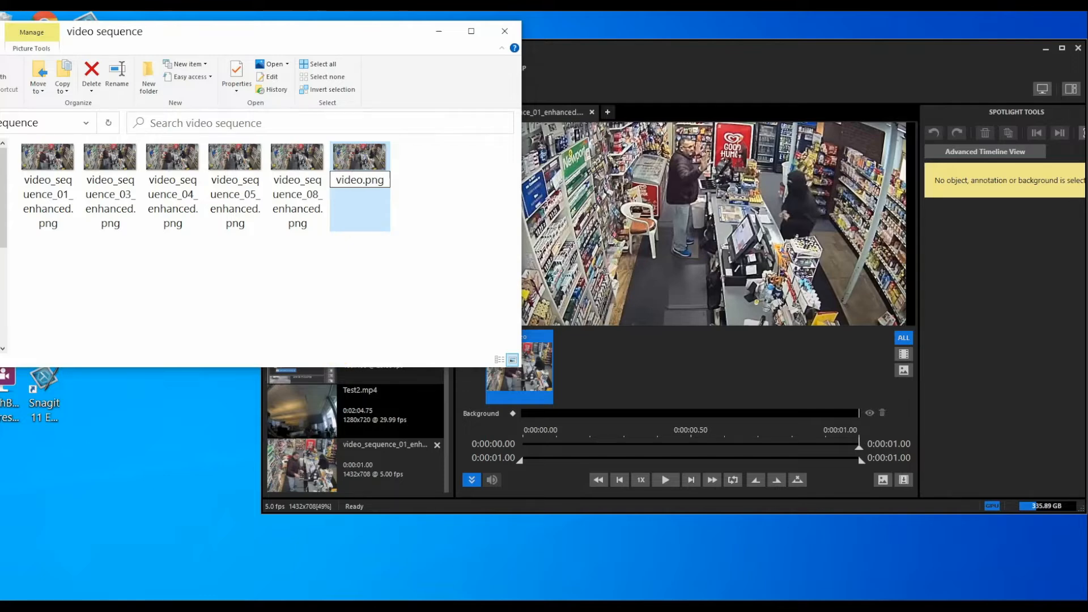
{"action": "type", "text": "_10"}
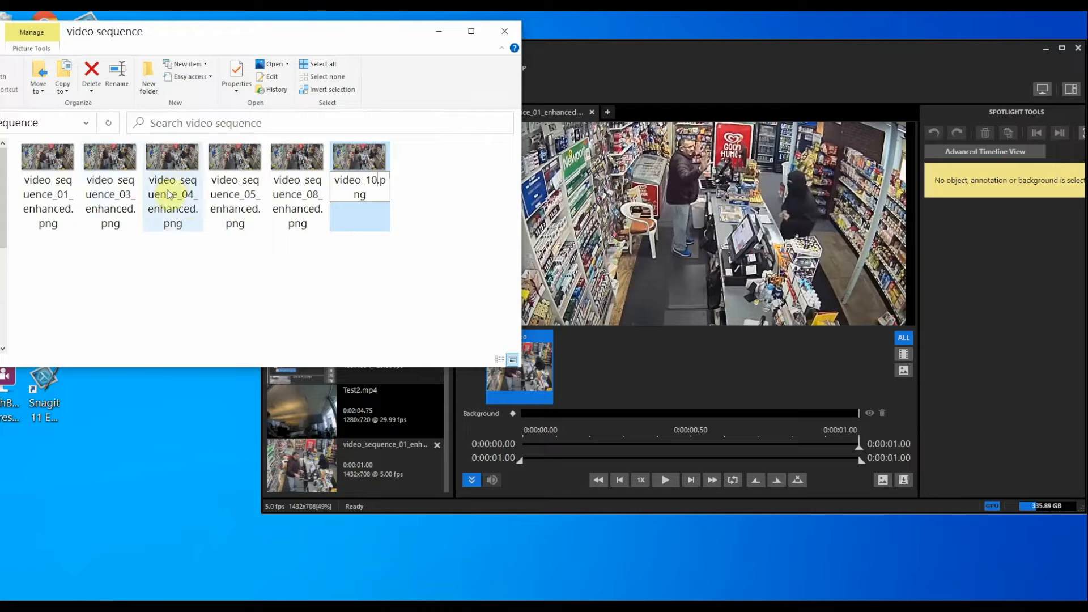
{"action": "left_click", "coordinate": [376, 302]}
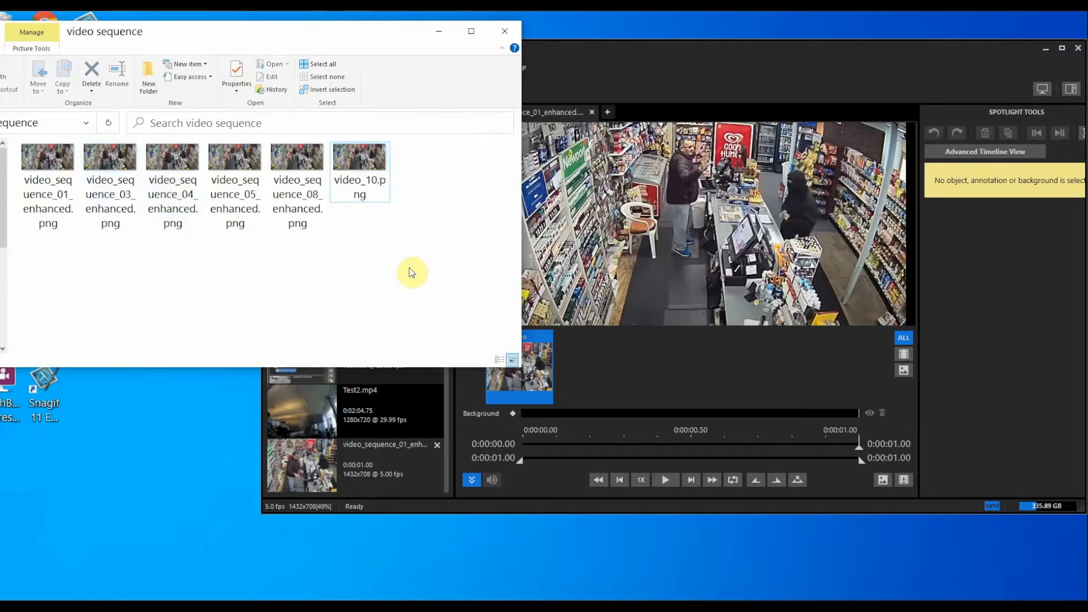
{"action": "left_click_drag", "start_coordinate": [399, 262], "coordinate": [369, 423]}
Drop the six frames into Spotlight, combine them into one clip, and play it repeatedly
{"action": "left_click_drag", "start_coordinate": [358, 471], "coordinate": [359, 470]}
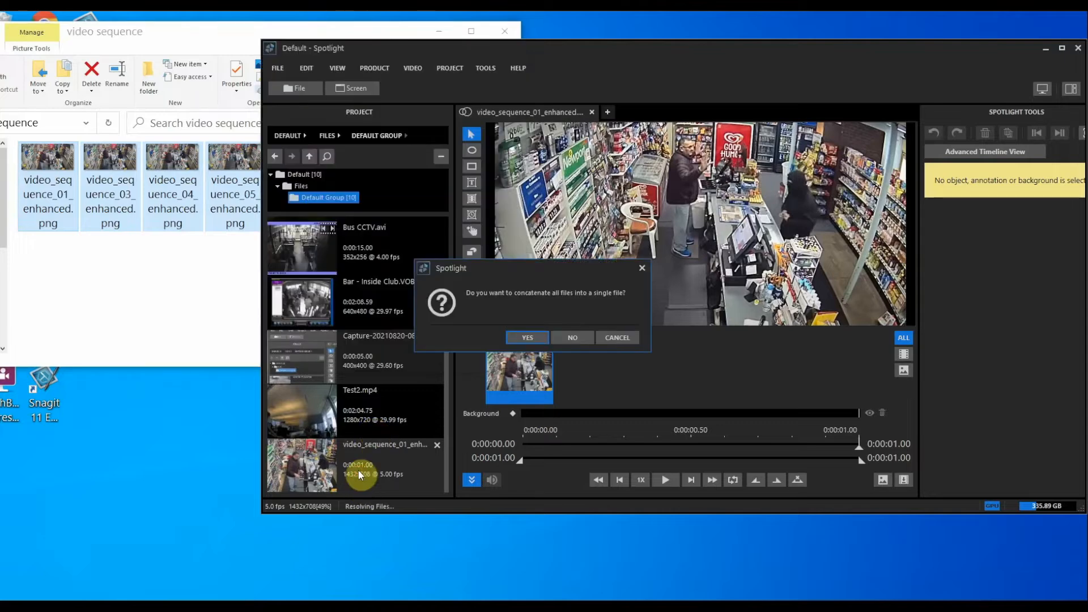
{"action": "left_click", "coordinate": [528, 337]}
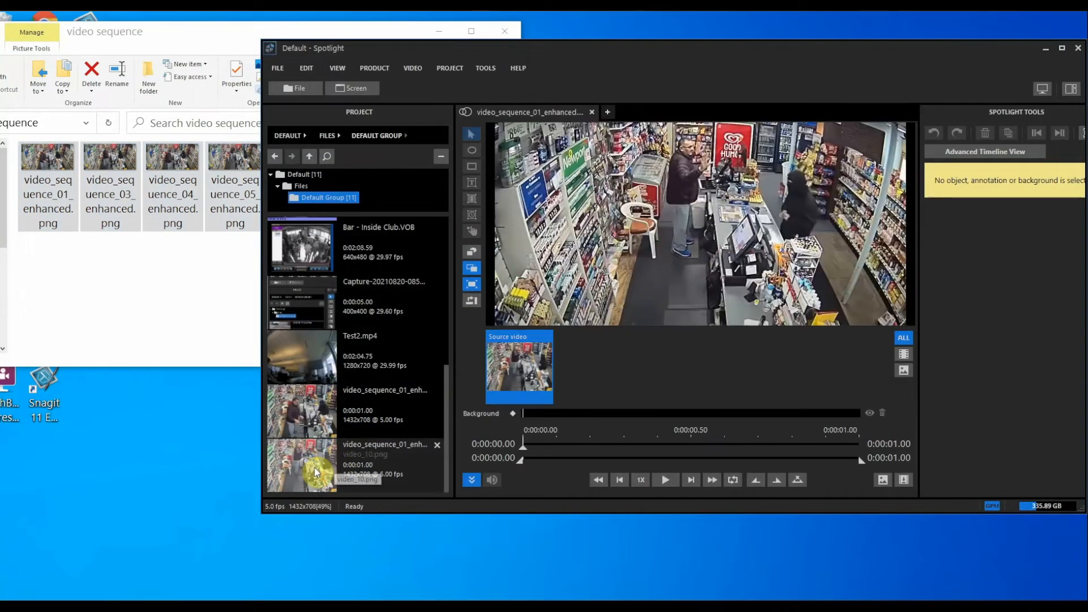
{"action": "left_click", "coordinate": [666, 480]}
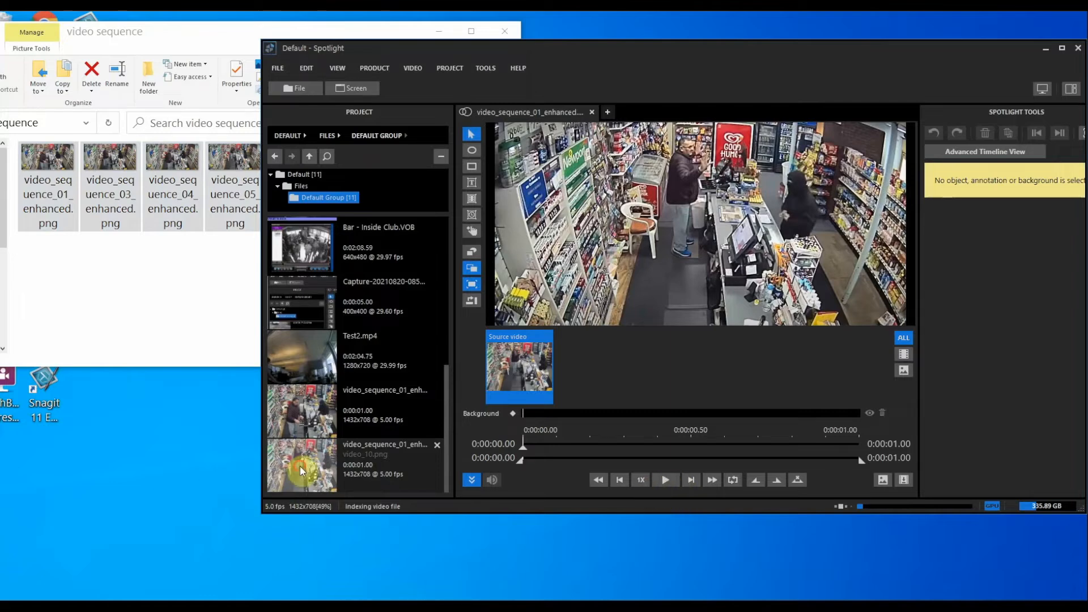
{"action": "left_click", "coordinate": [664, 480]}
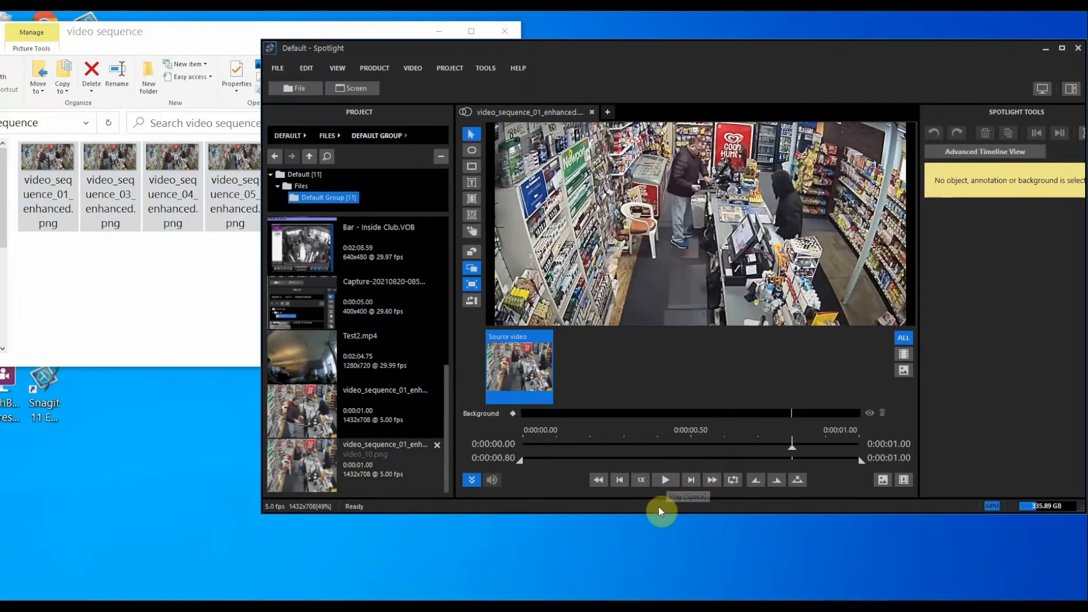
{"action": "left_click", "coordinate": [666, 481]}
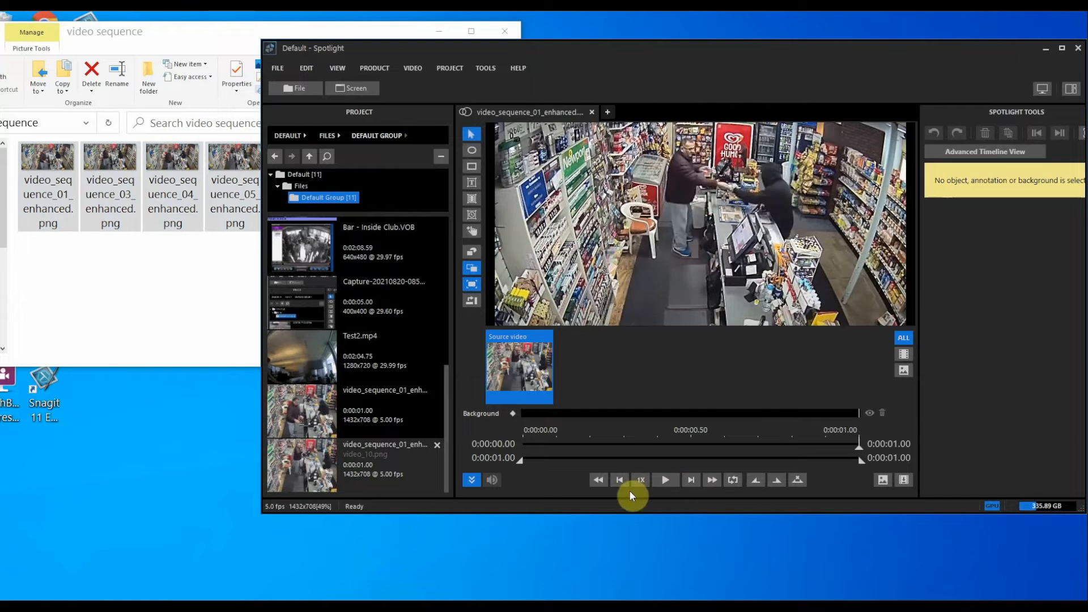
{"action": "left_click", "coordinate": [668, 479]}
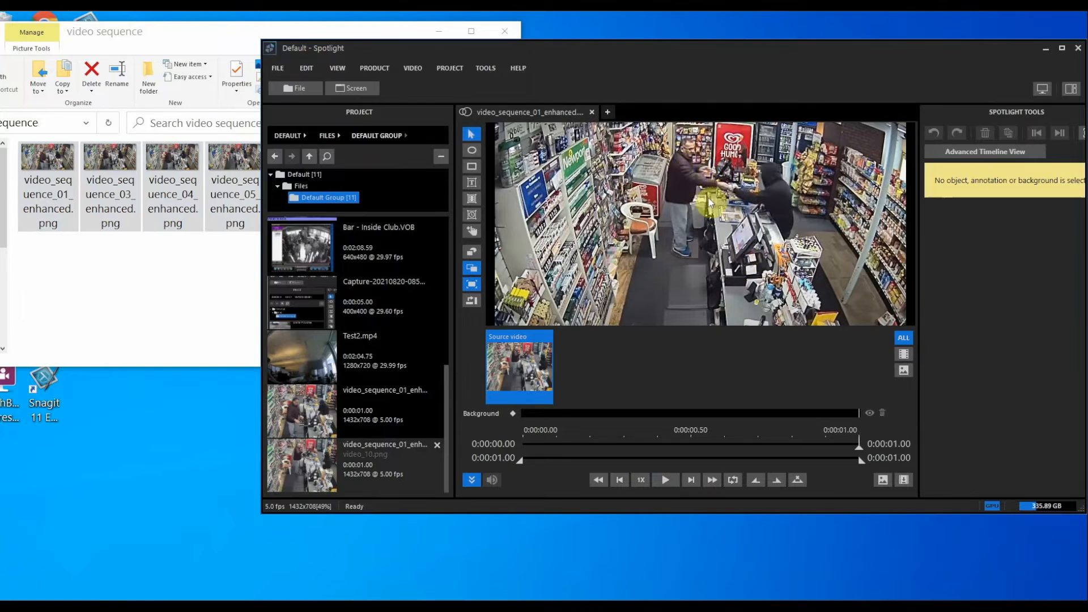
{"action": "left_click", "coordinate": [667, 483]}
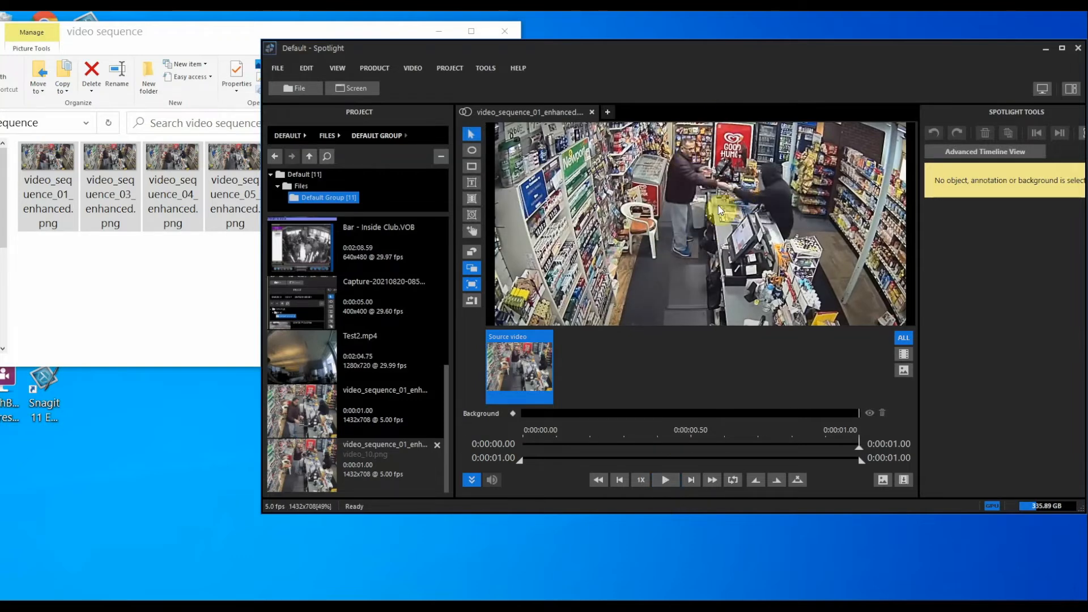
Open the image-sequence clip for viewing, then select video_10.png in the folder
{"action": "left_click", "coordinate": [174, 298]}
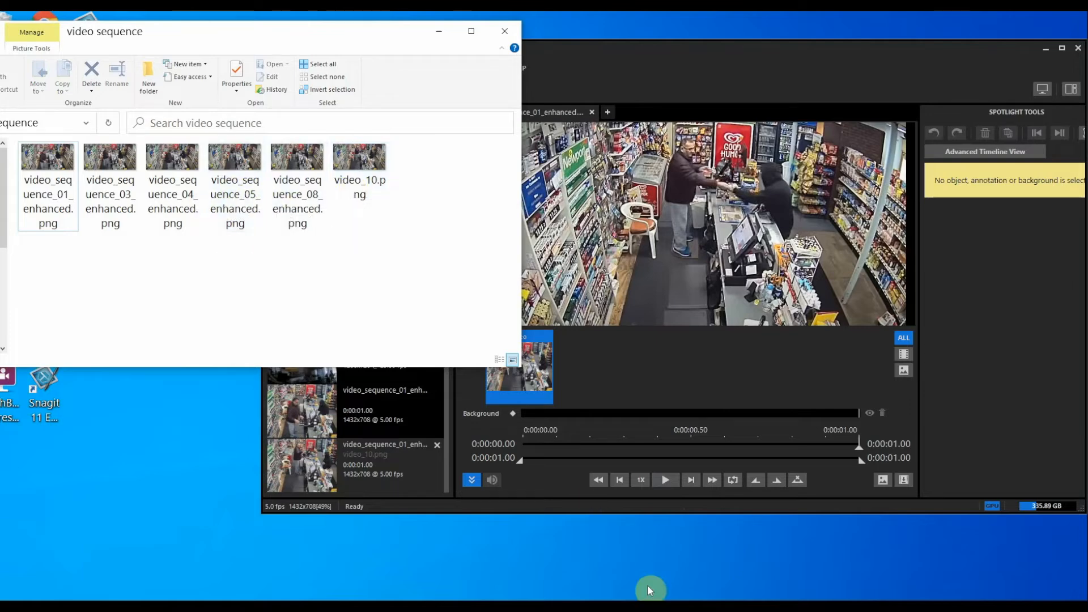
{"action": "left_click", "coordinate": [598, 512]}
{"action": "double_click", "coordinate": [294, 414]}
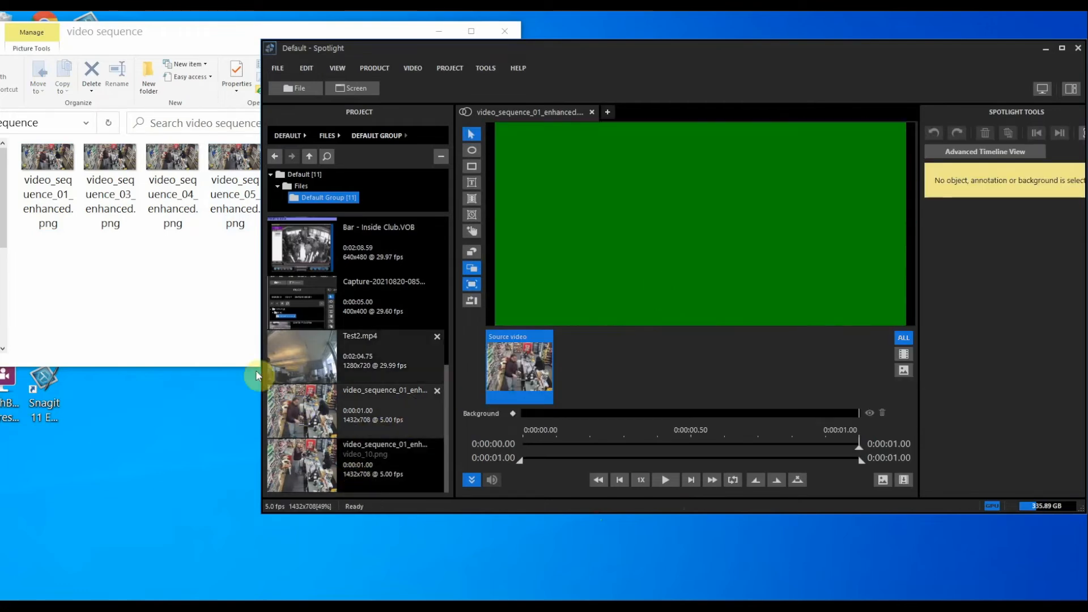
{"action": "left_click", "coordinate": [243, 262]}
{"action": "left_click", "coordinate": [376, 195]}
Rename video_10.png to video_sequence_10.png
{"action": "right_click", "coordinate": [379, 194]}
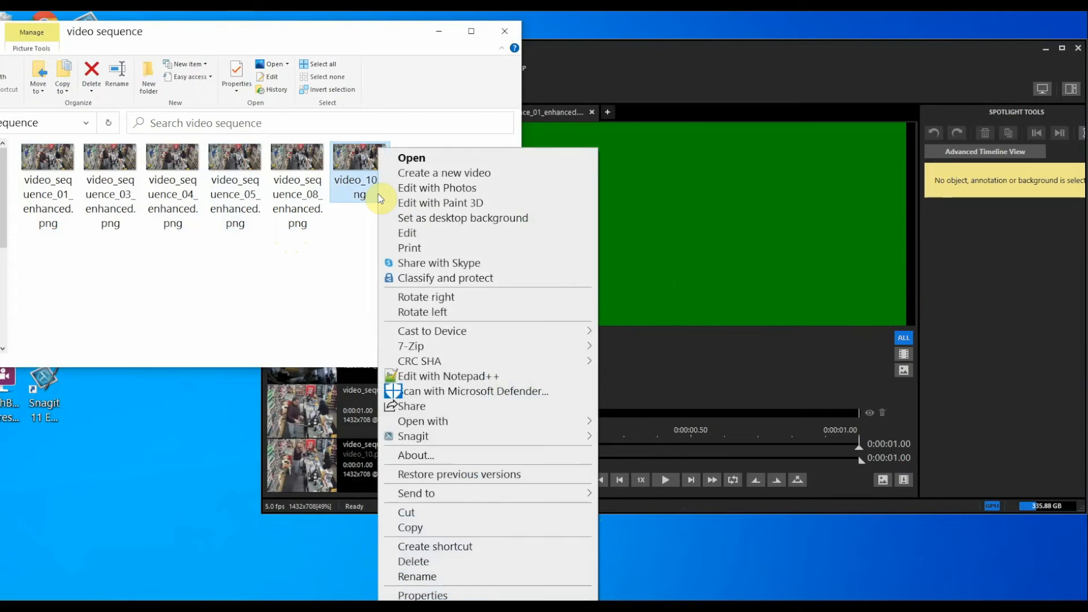
{"action": "left_click", "coordinate": [412, 575]}
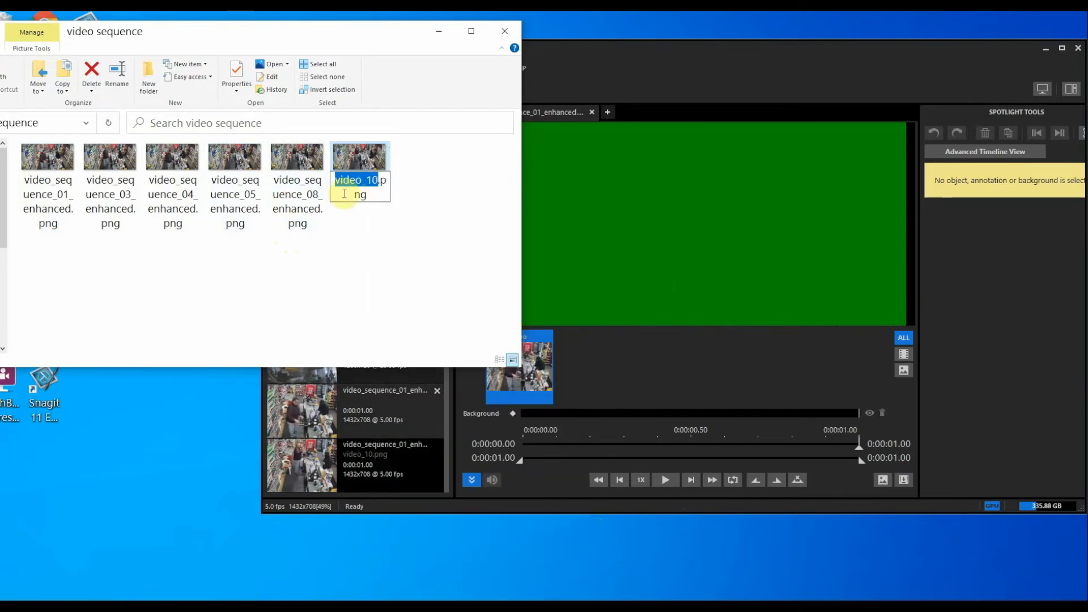
{"action": "type", "text": "video_sequ"}
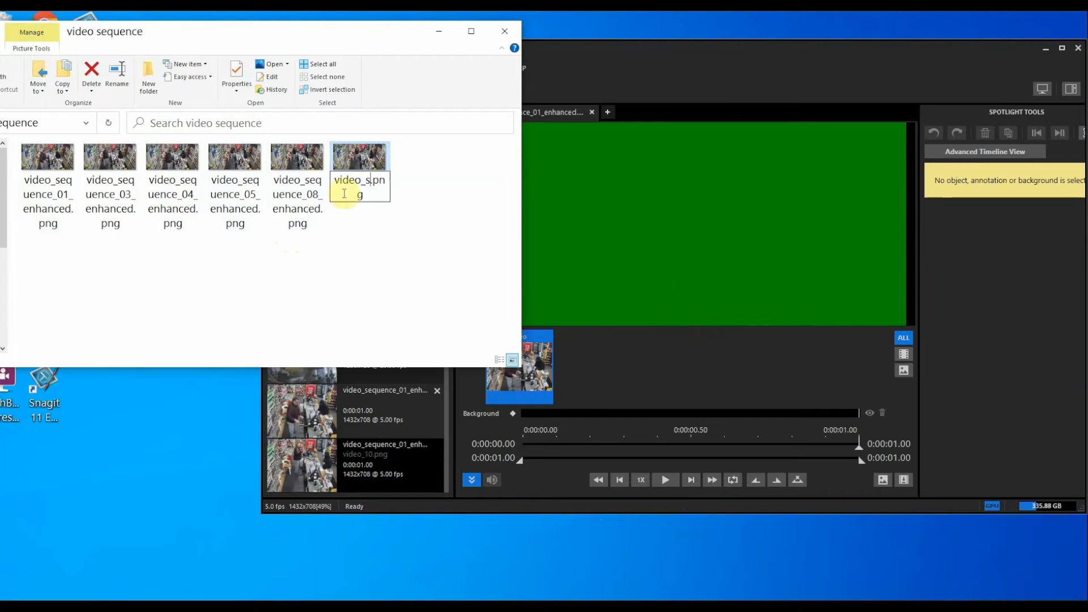
{"action": "type", "text": "e"}
{"action": "type", "text": "ce"}
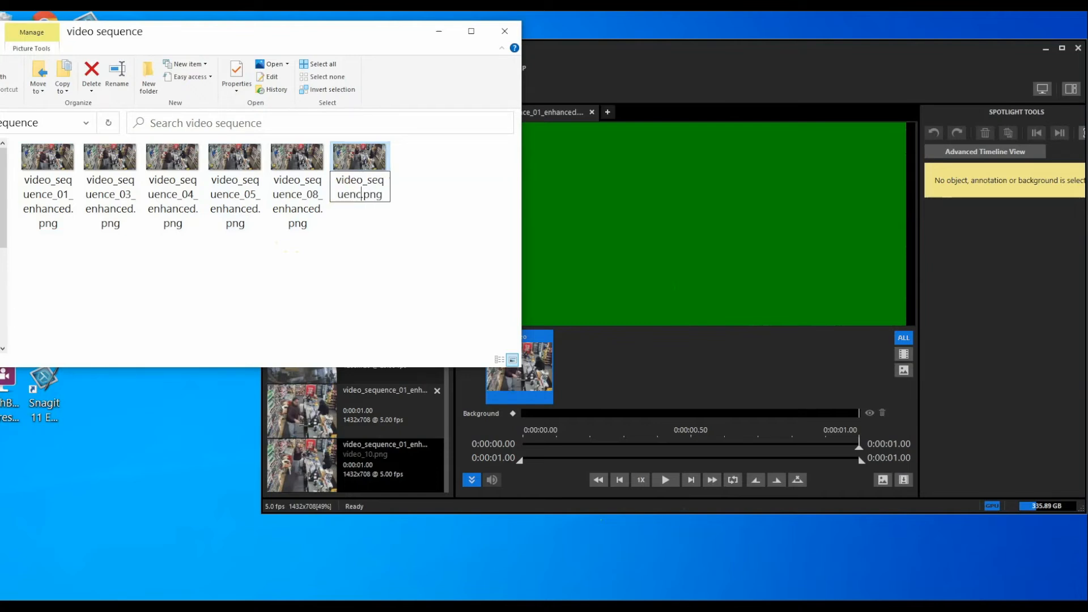
{"action": "type", "text": "_1"}
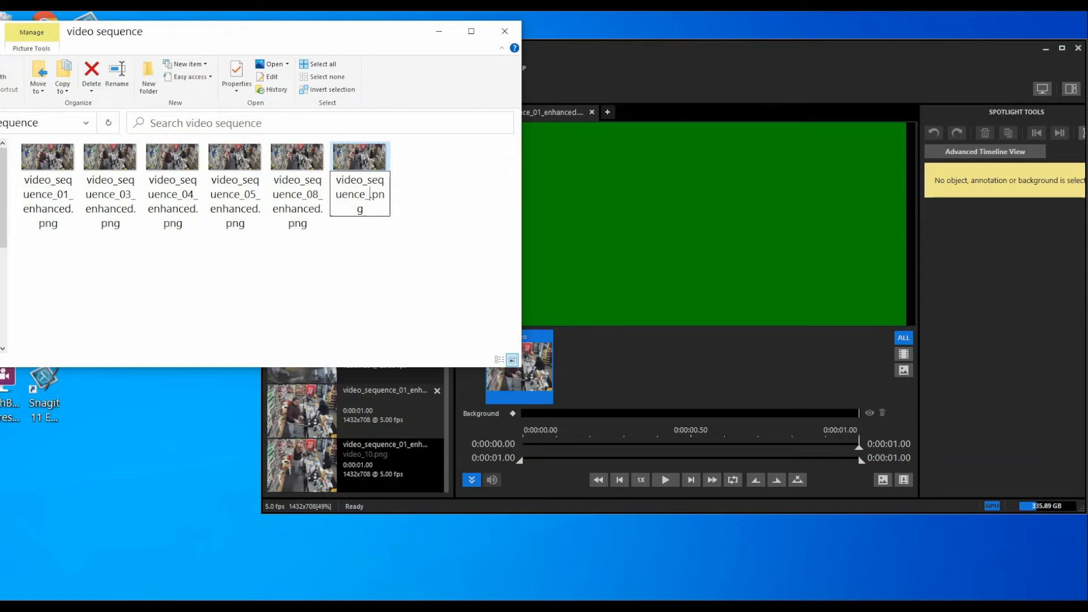
{"action": "type", "text": "0"}
{"action": "key", "text": "Return"}
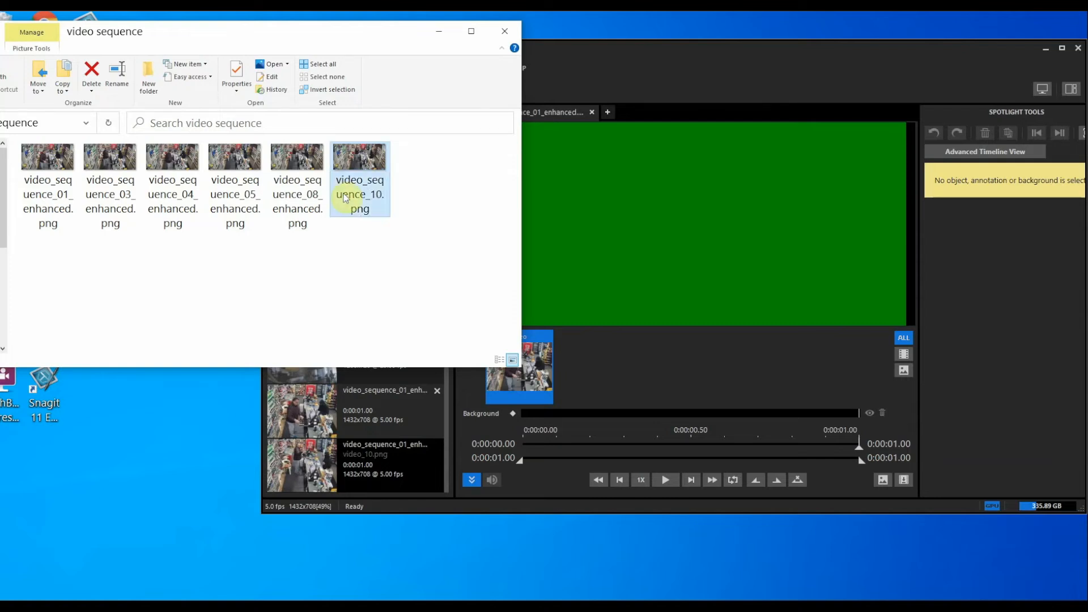
Rename video_sequence_10.png again to video_sequence_010.png
{"action": "left_click", "coordinate": [600, 501]}
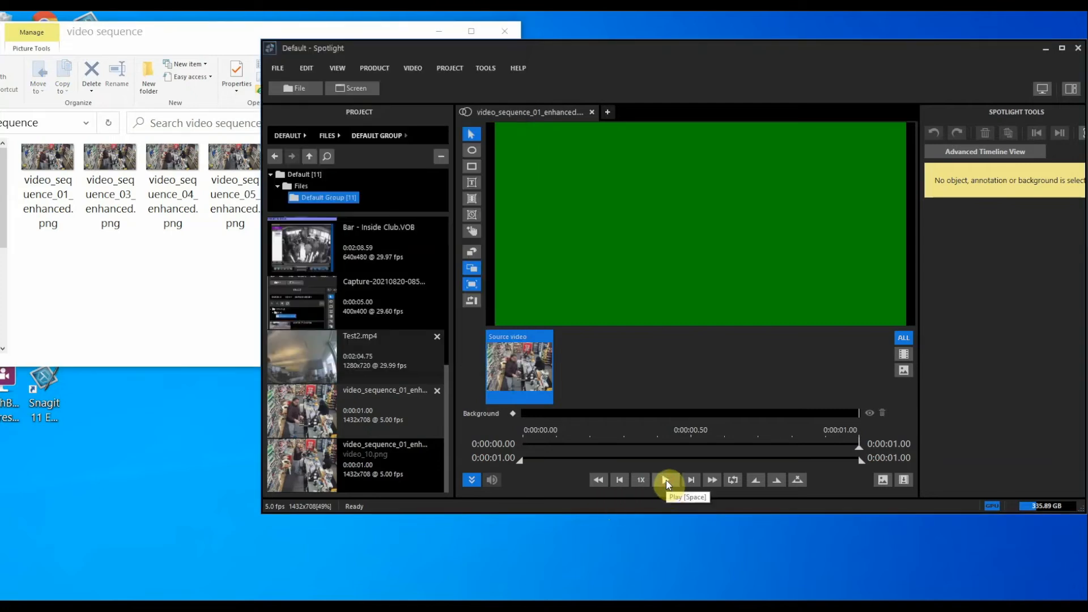
{"action": "left_click", "coordinate": [113, 321]}
{"action": "right_click", "coordinate": [366, 188]}
{"action": "left_click", "coordinate": [340, 284]}
{"action": "right_click", "coordinate": [361, 215]}
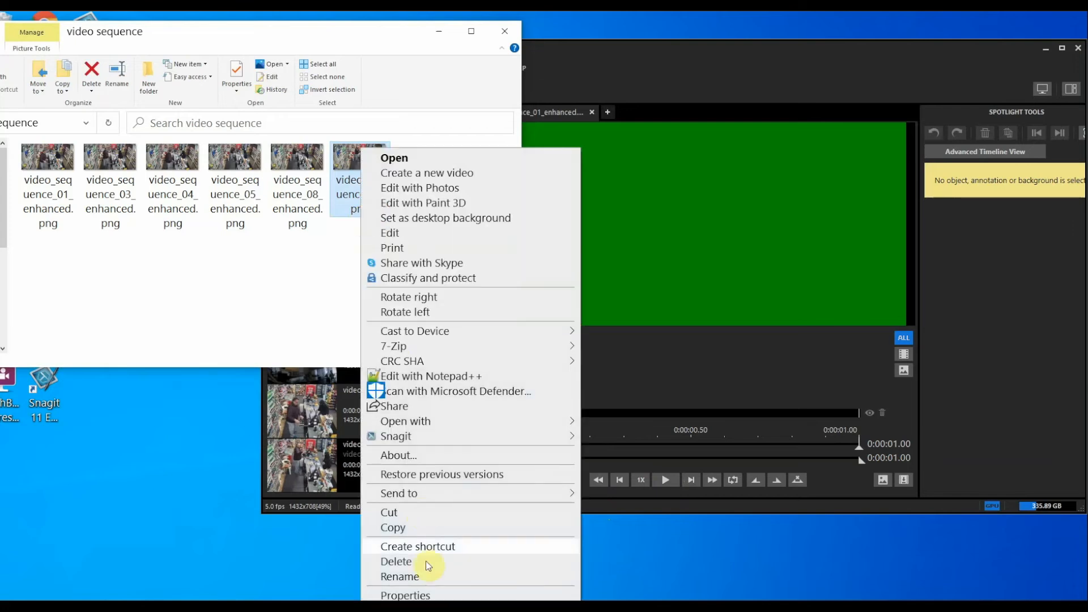
{"action": "left_click", "coordinate": [398, 576]}
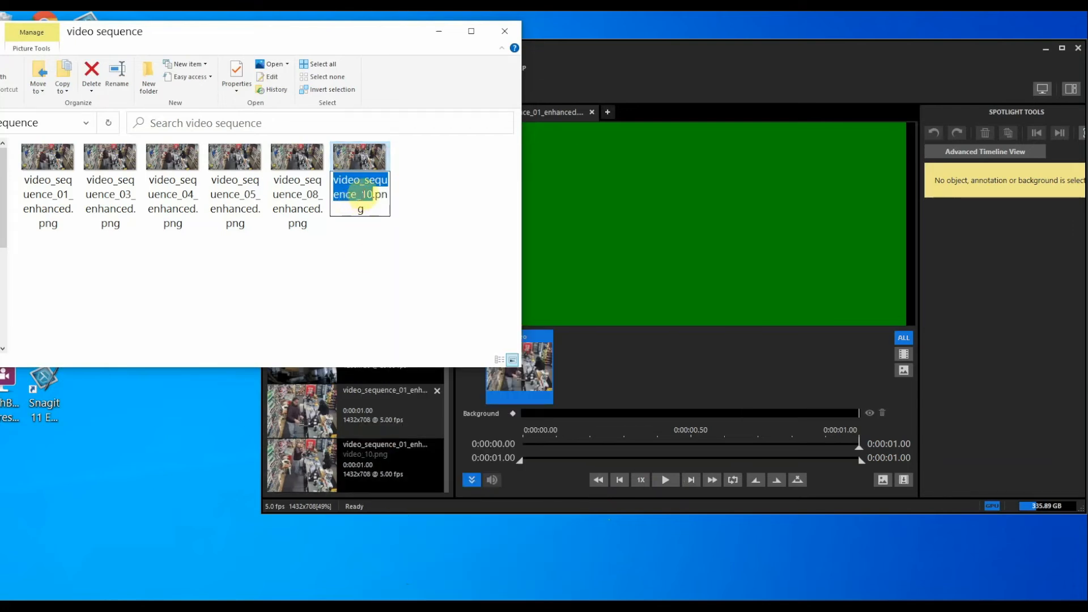
{"action": "left_click", "coordinate": [361, 198]}
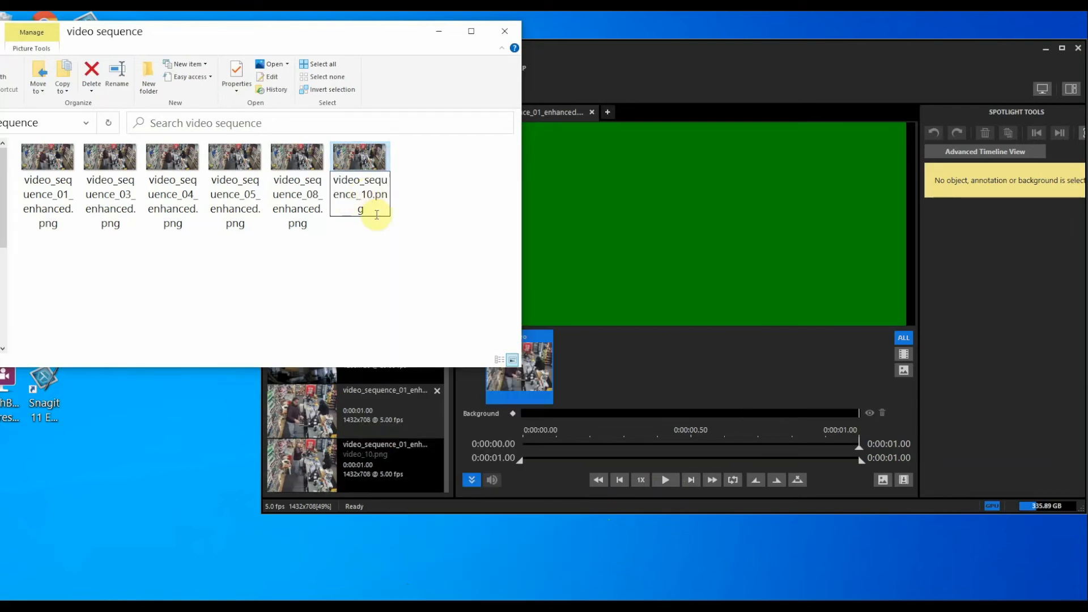
{"action": "type", "text": "0"}
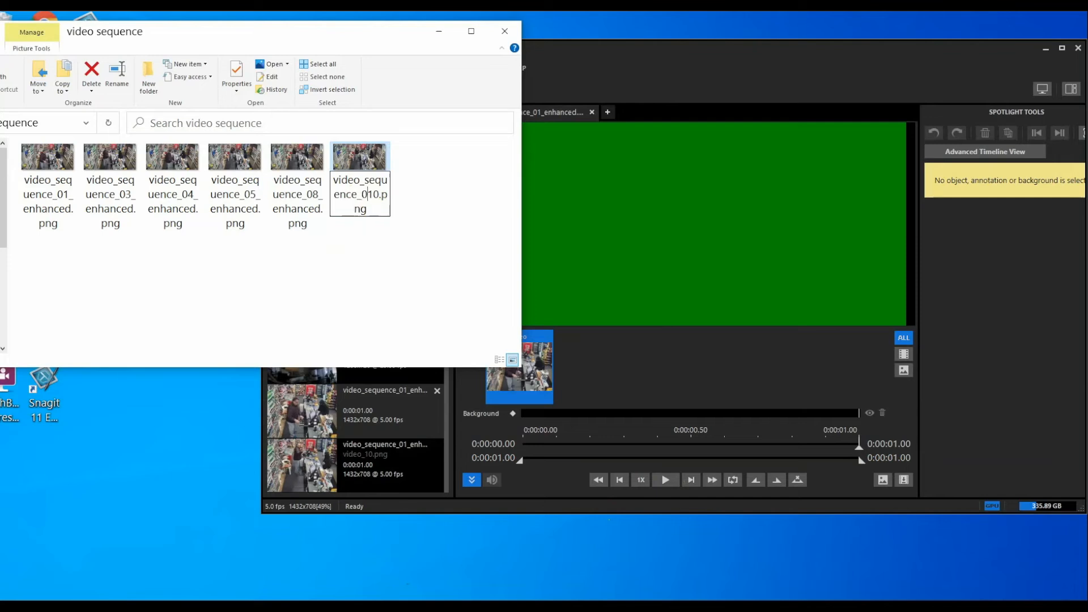
{"action": "left_click", "coordinate": [365, 273]}
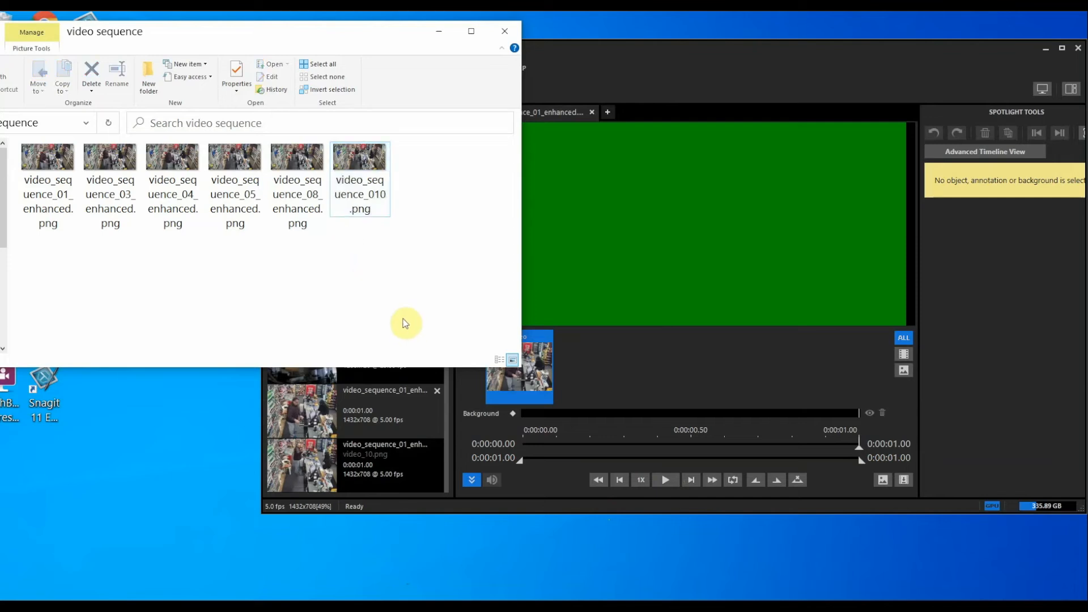
Copy the full name of video_sequence_08_enhanced.png without changing it
{"action": "right_click", "coordinate": [298, 218]}
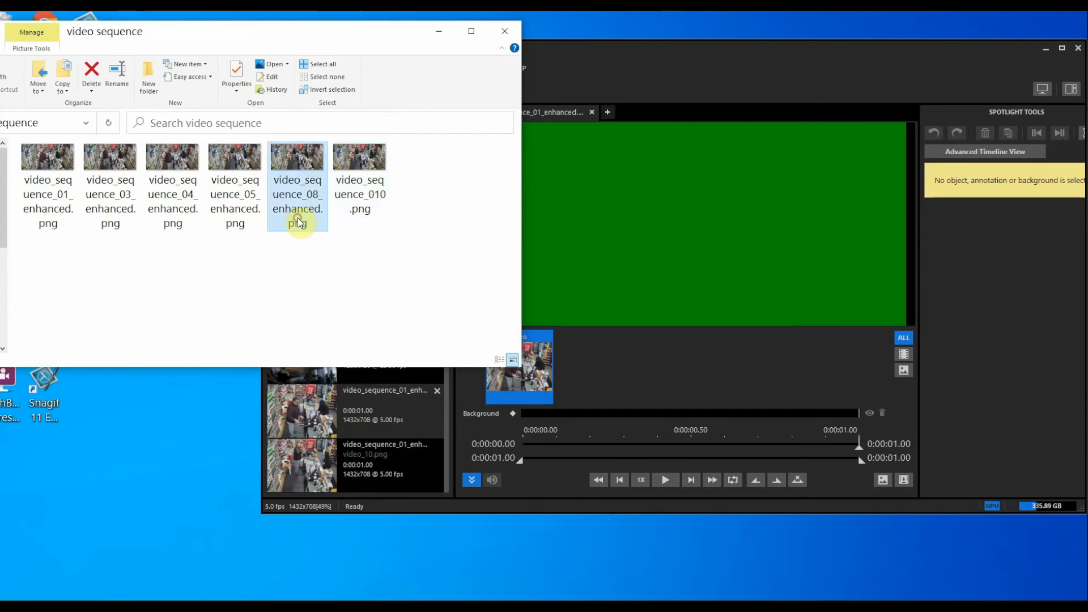
{"action": "left_click", "coordinate": [360, 576]}
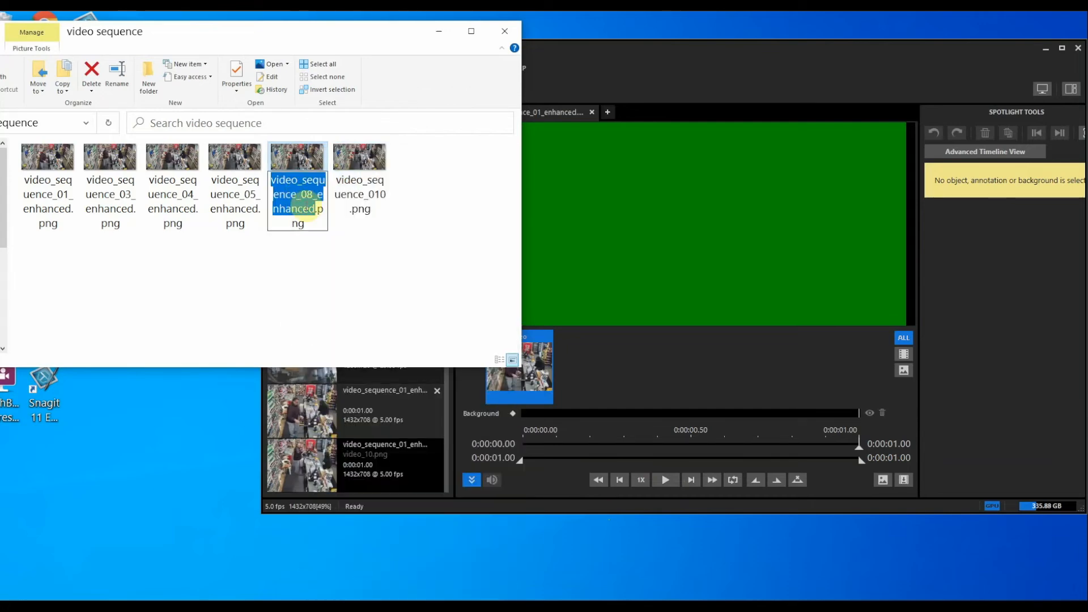
{"action": "right_click", "coordinate": [307, 206]}
{"action": "left_click", "coordinate": [340, 246]}
{"action": "left_click", "coordinate": [372, 250]}
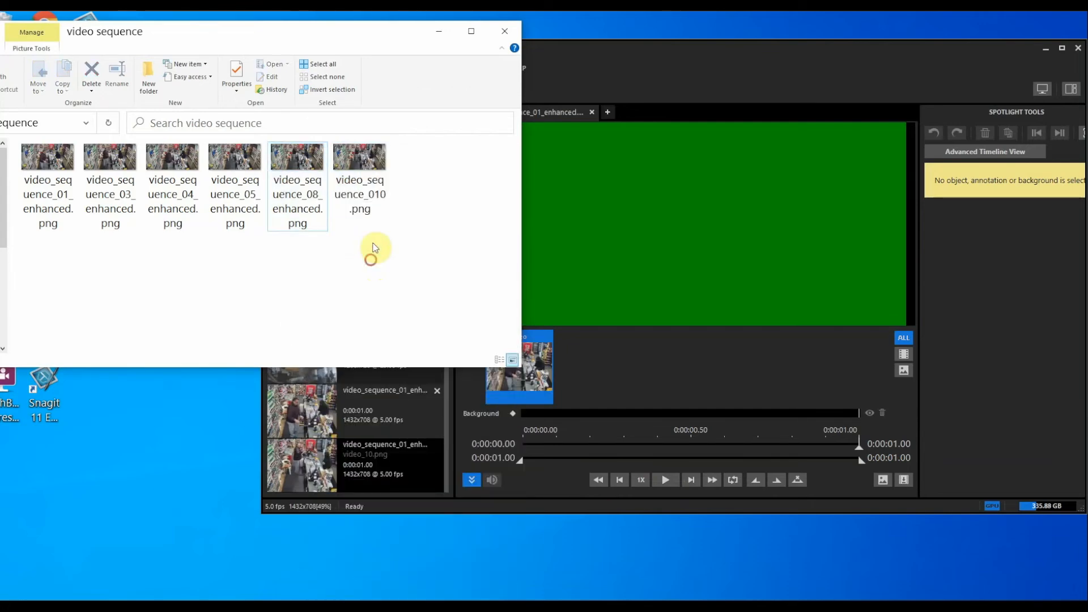
Rename video_sequence_010.png to video_sequence_10_enhanced.png by pasting the 08 name and changing 08 to 10
{"action": "left_click", "coordinate": [374, 198]}
{"action": "right_click", "coordinate": [375, 198]}
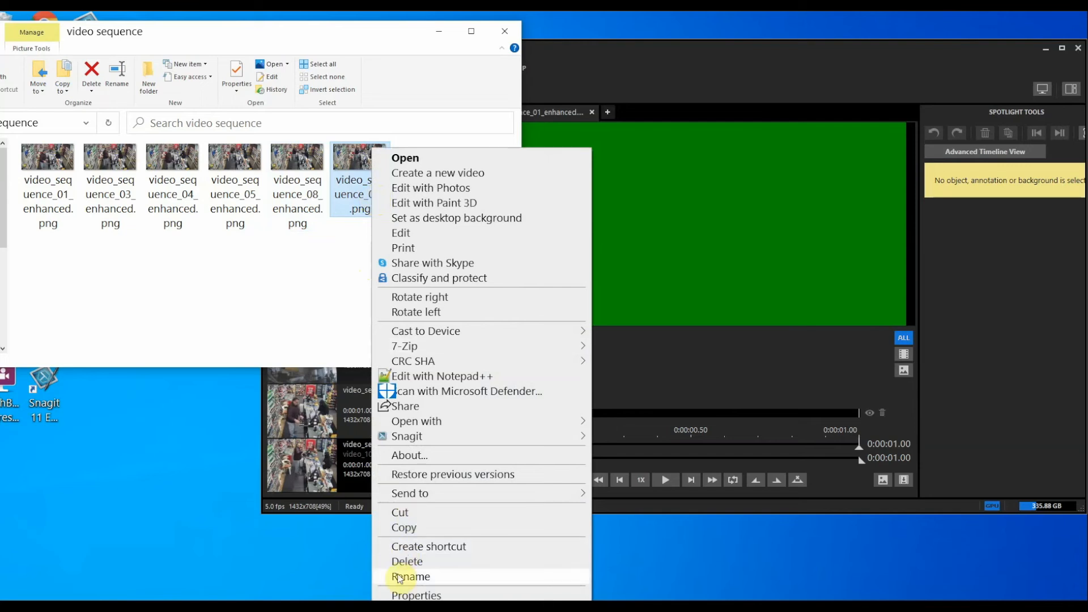
{"action": "left_click", "coordinate": [399, 577]}
{"action": "right_click", "coordinate": [354, 177]}
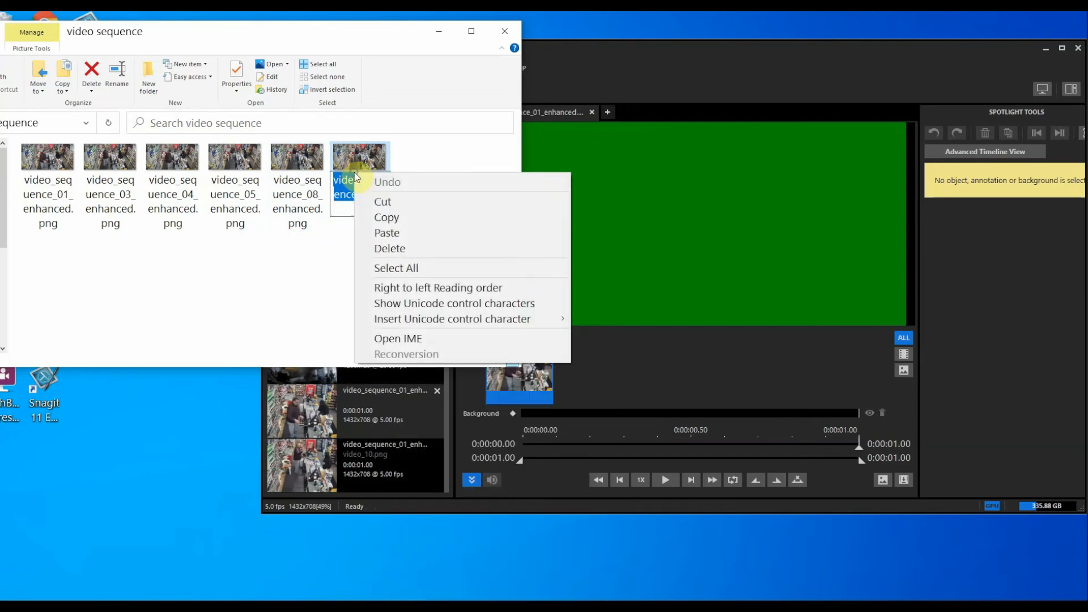
{"action": "left_click", "coordinate": [389, 233]}
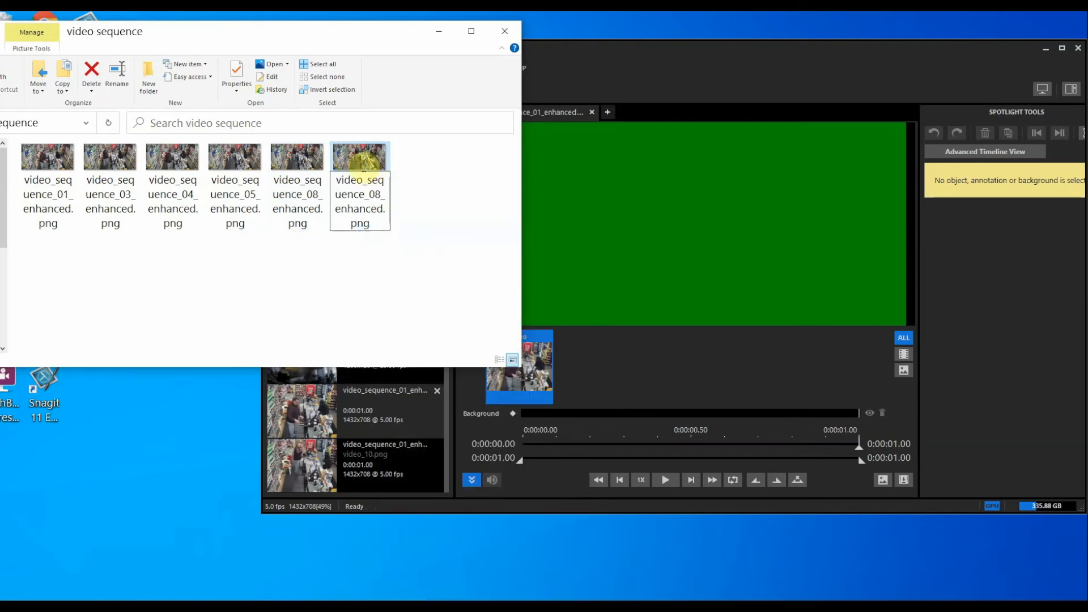
{"action": "left_click_drag", "start_coordinate": [381, 194], "coordinate": [368, 194]}
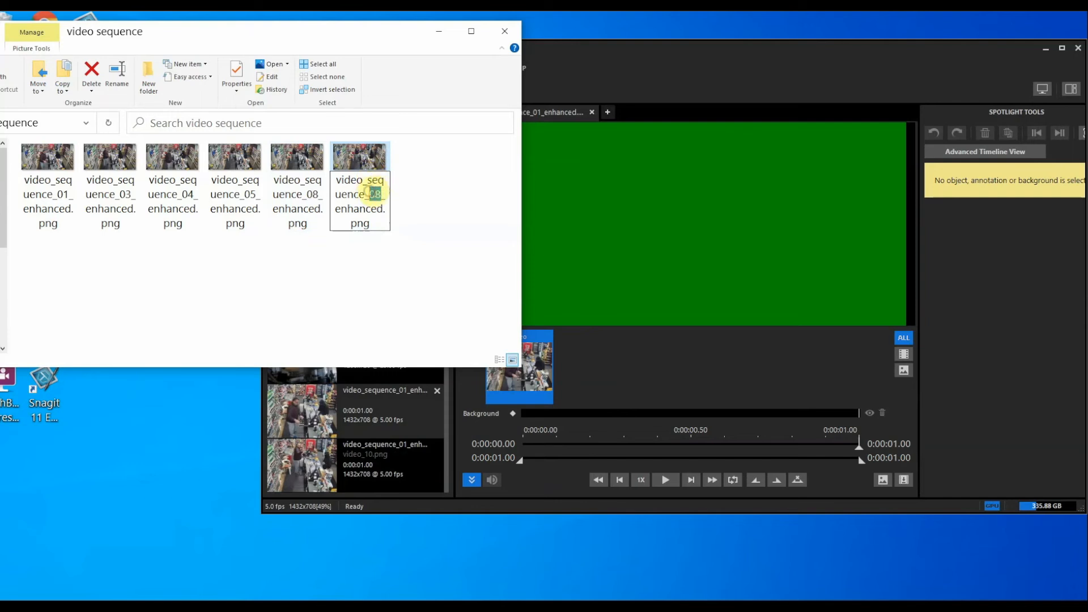
{"action": "type", "text": "10"}
{"action": "left_click", "coordinate": [453, 243]}
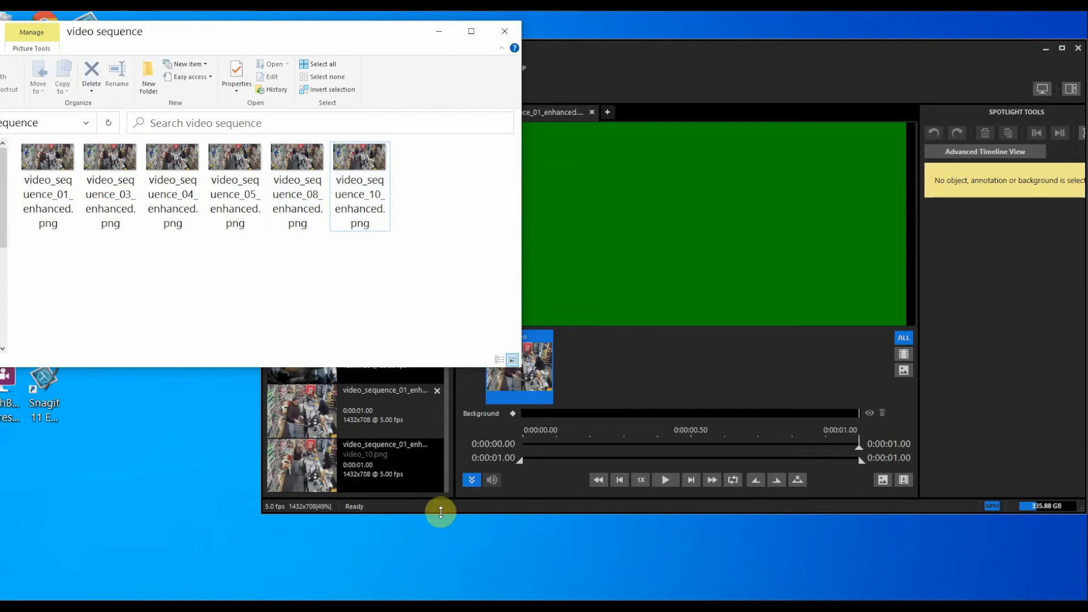
{"action": "left_click", "coordinate": [445, 506]}
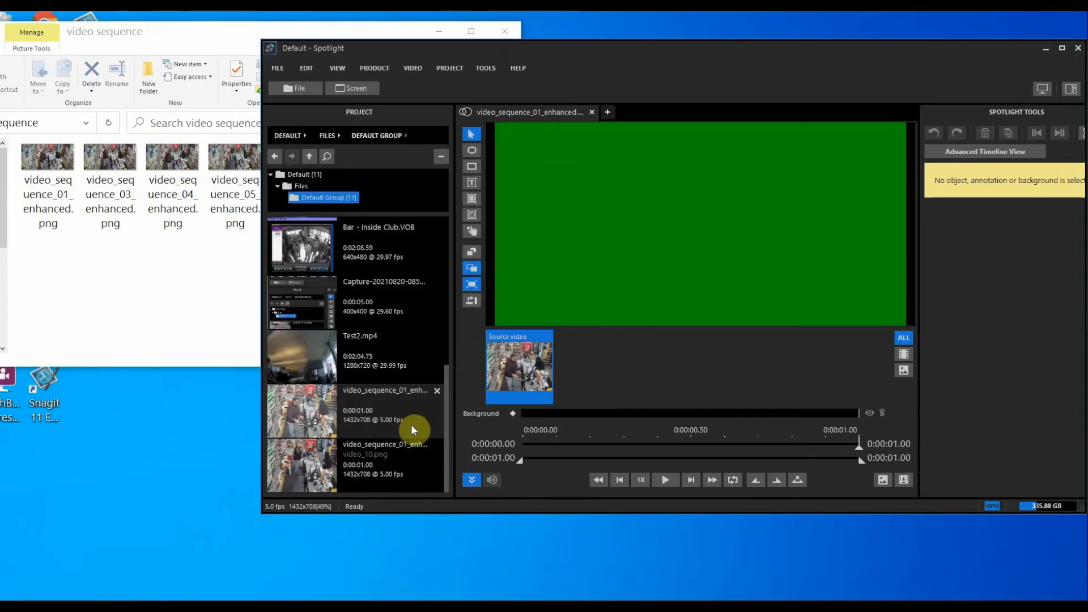
Preview the unavailable clip built from video_10.png, then remove it from the project
{"action": "left_click", "coordinate": [667, 480]}
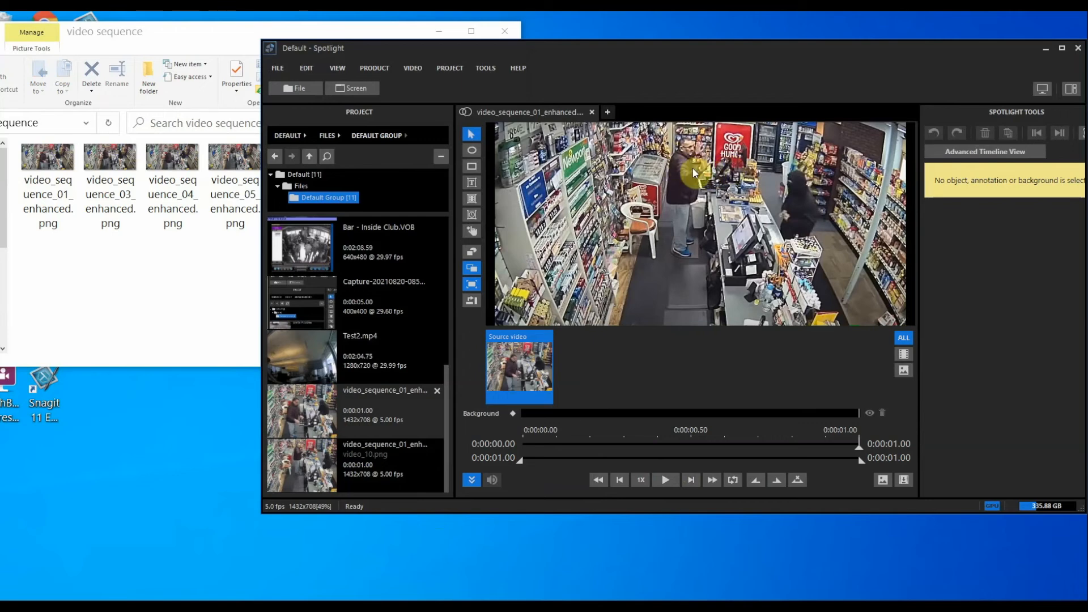
{"action": "double_click", "coordinate": [315, 472]}
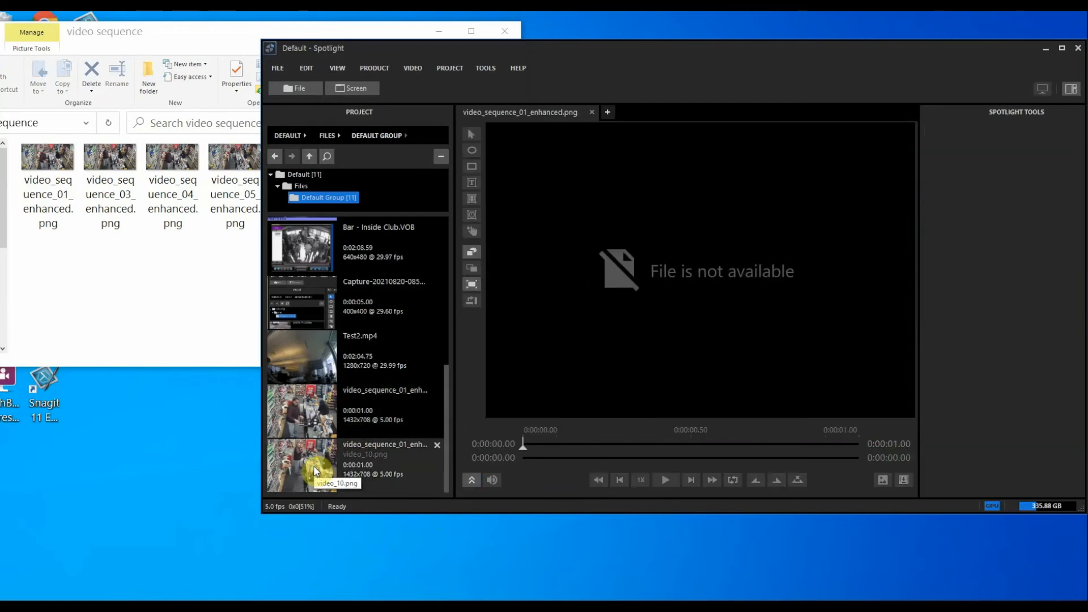
{"action": "left_click", "coordinate": [106, 269]}
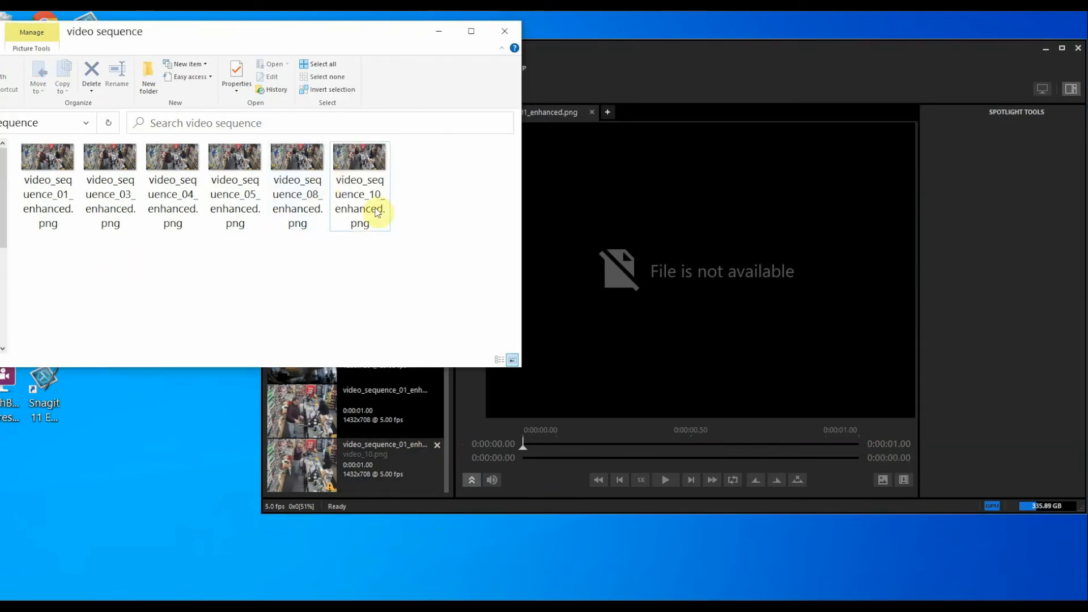
{"action": "left_click", "coordinate": [435, 504]}
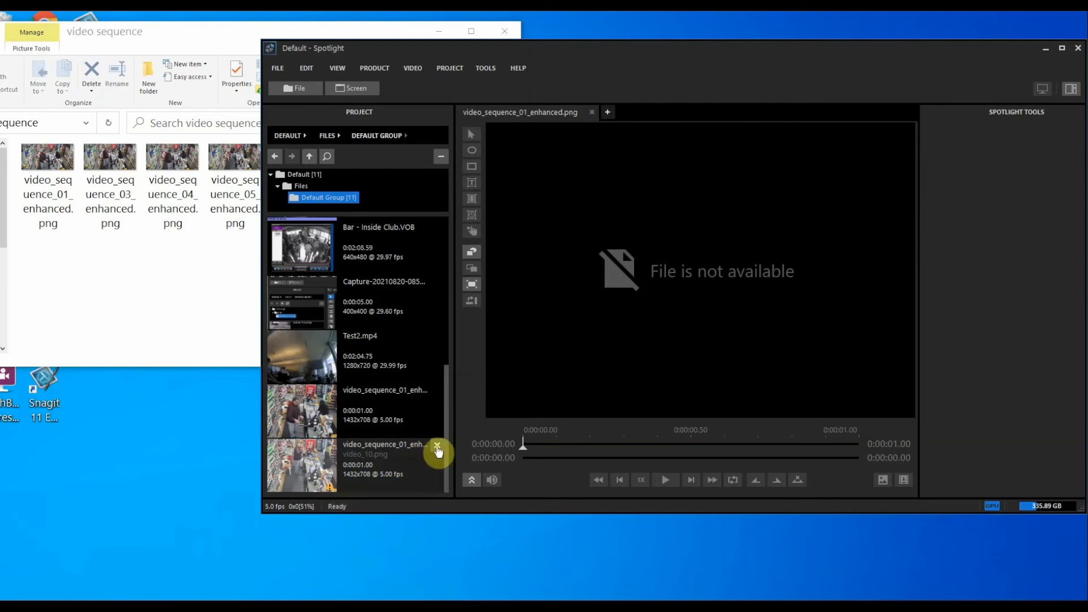
{"action": "left_click", "coordinate": [437, 446]}
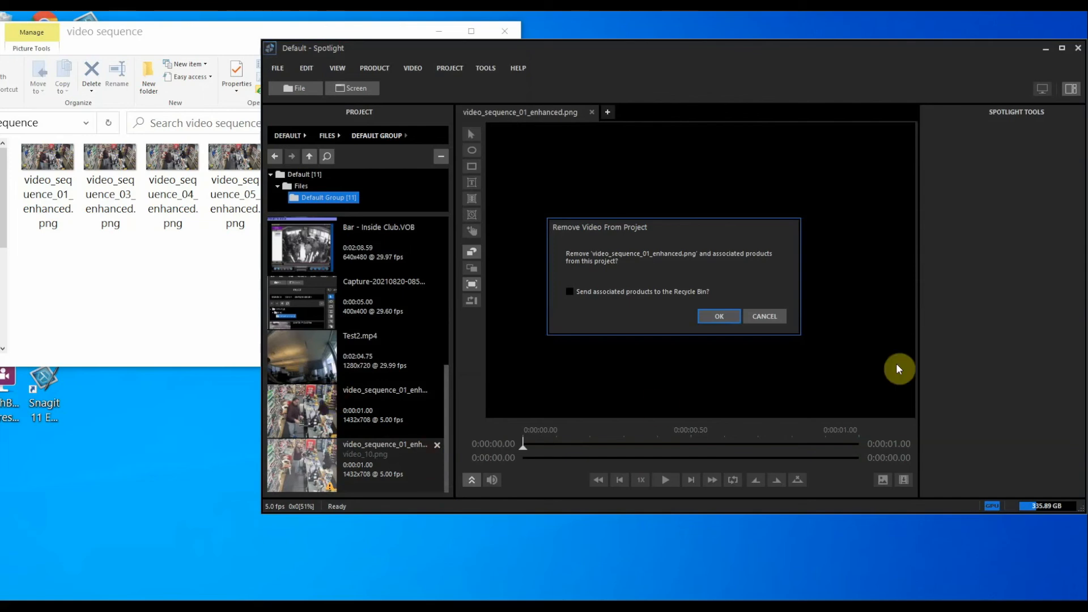
{"action": "left_click", "coordinate": [718, 316]}
{"action": "left_click", "coordinate": [161, 290]}
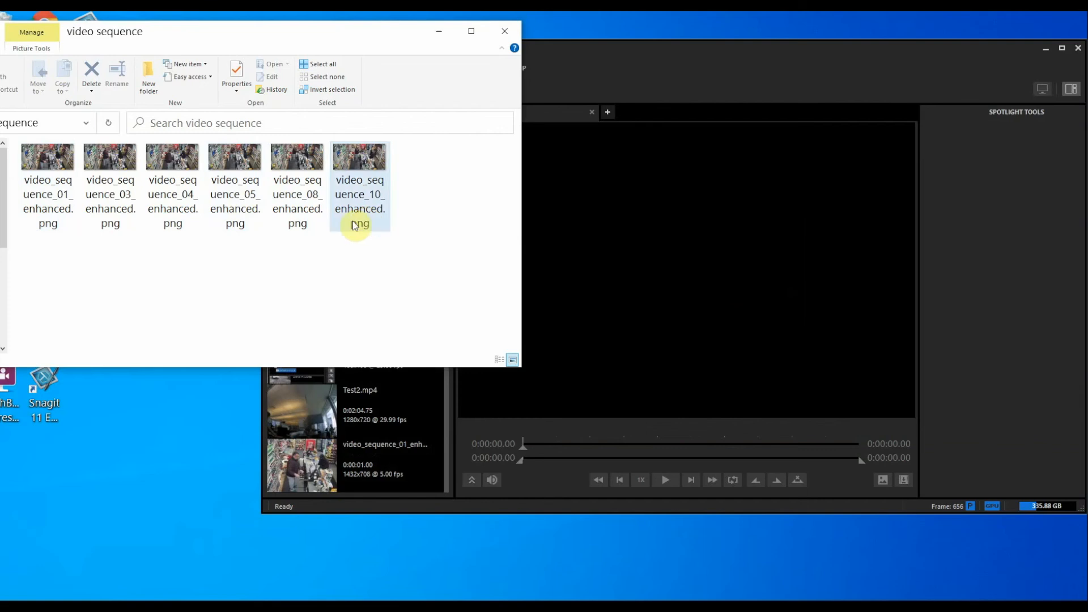
{"action": "mouse_move", "coordinate": [59, 204]}
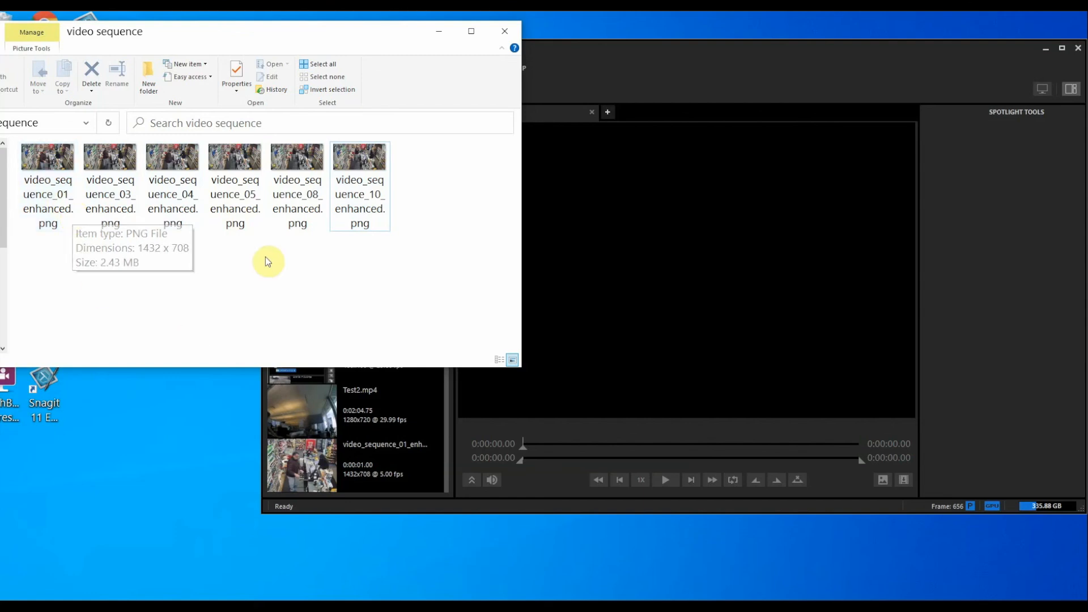
{"action": "left_click", "coordinate": [546, 552]}
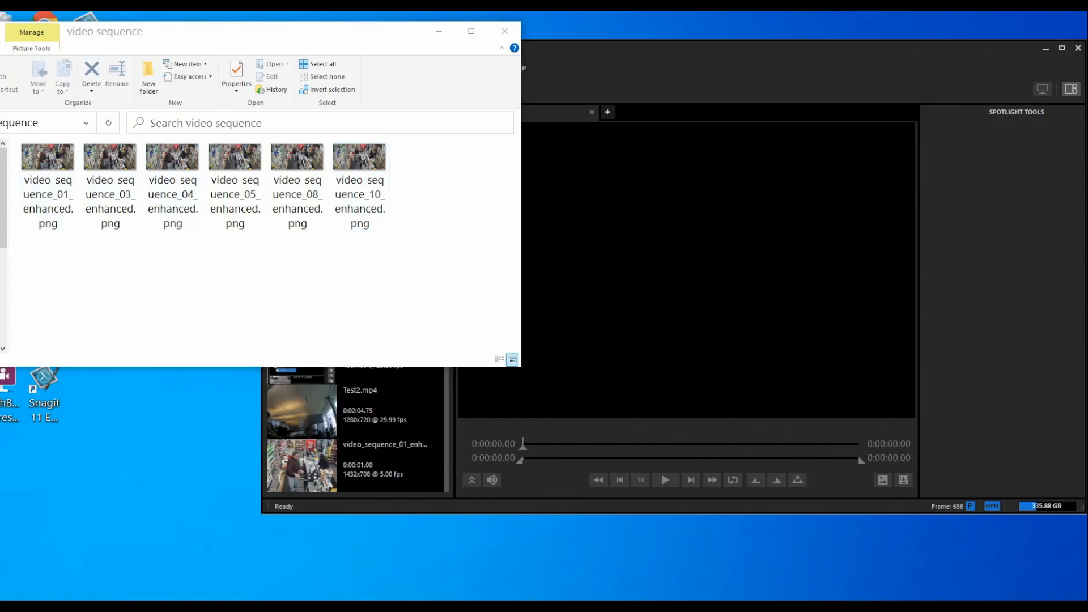